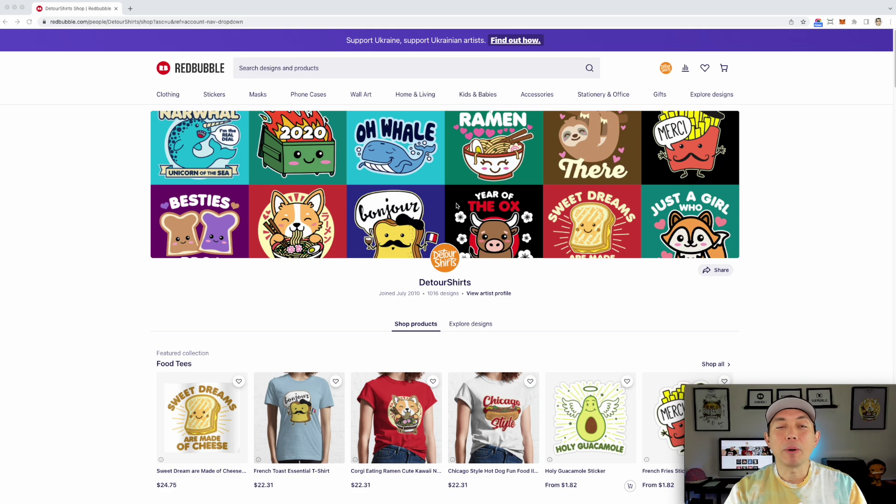
scroll(522, 249, "down", 1)
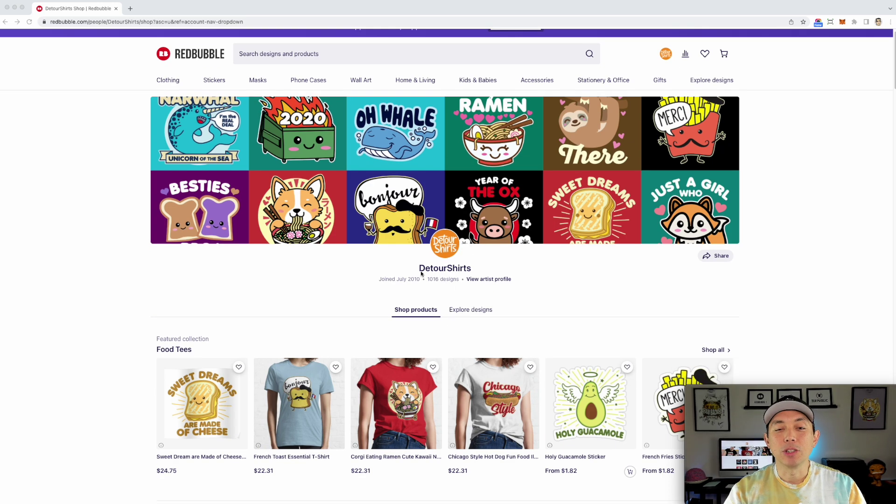
scroll(582, 270, "down", 5)
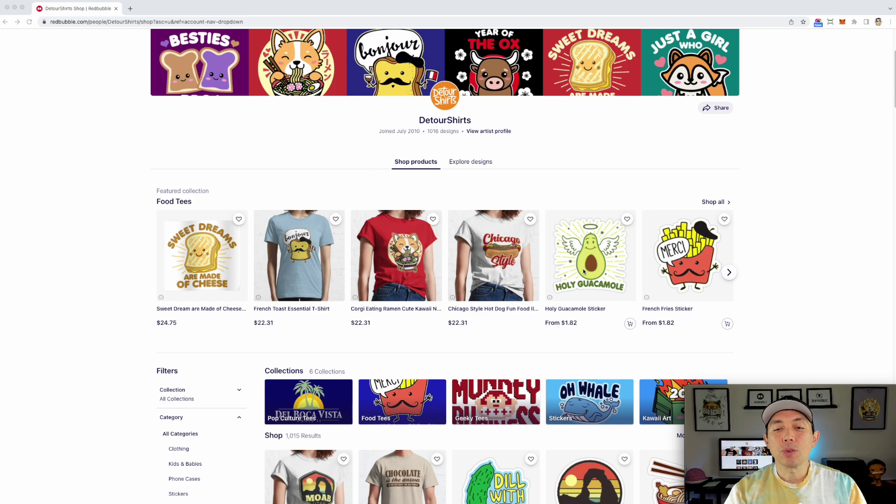
scroll(582, 271, "down", 7)
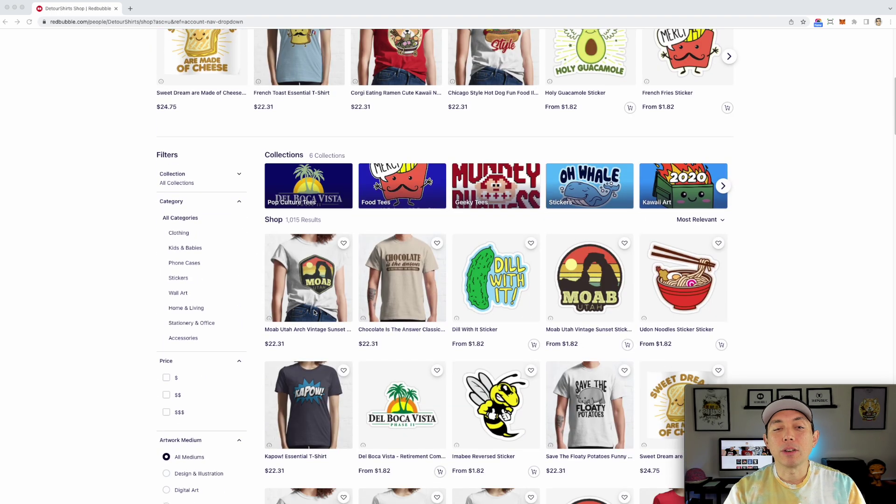
left_click(703, 221)
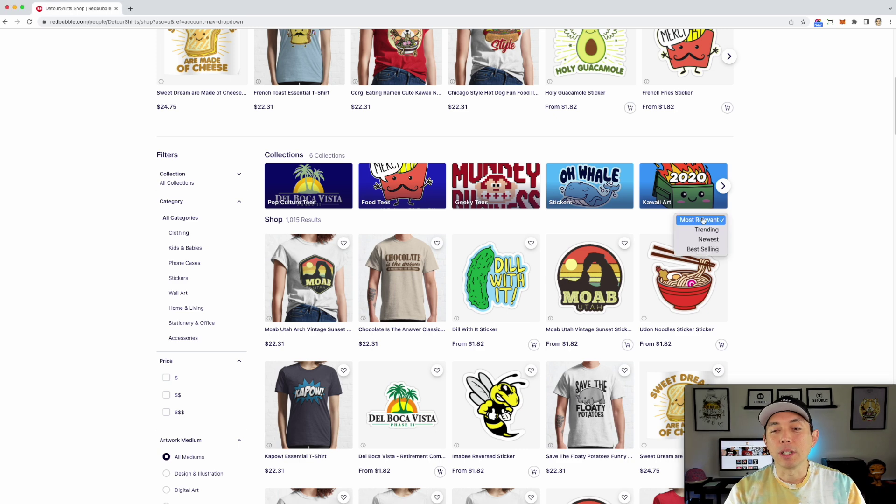
left_click(788, 207)
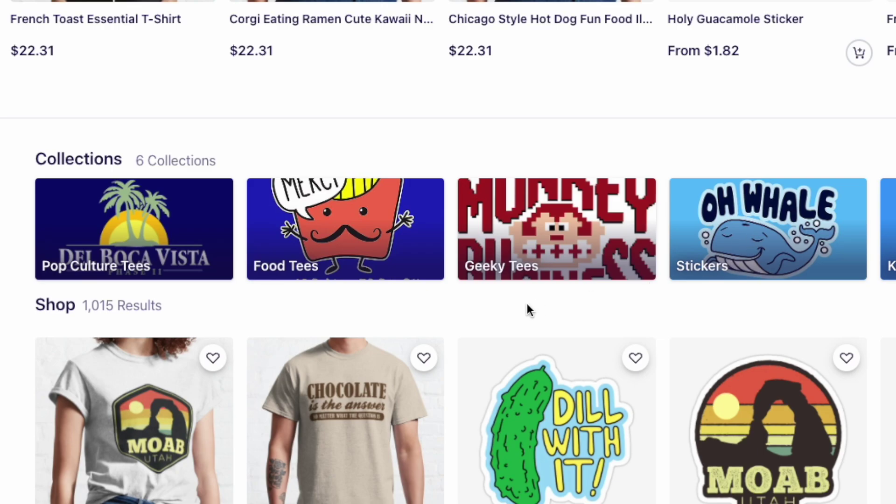
scroll(527, 304, "down", 2)
scroll(527, 304, "down", 4)
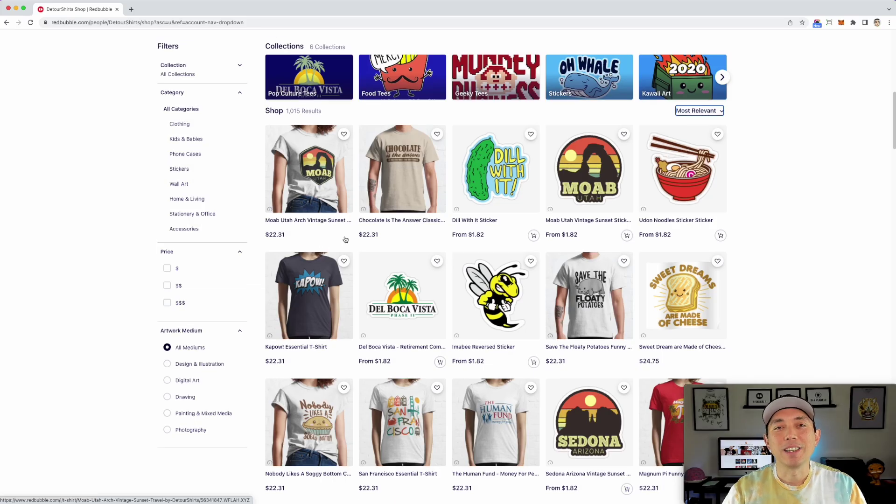
scroll(346, 239, "up", 5)
scroll(346, 240, "up", 10)
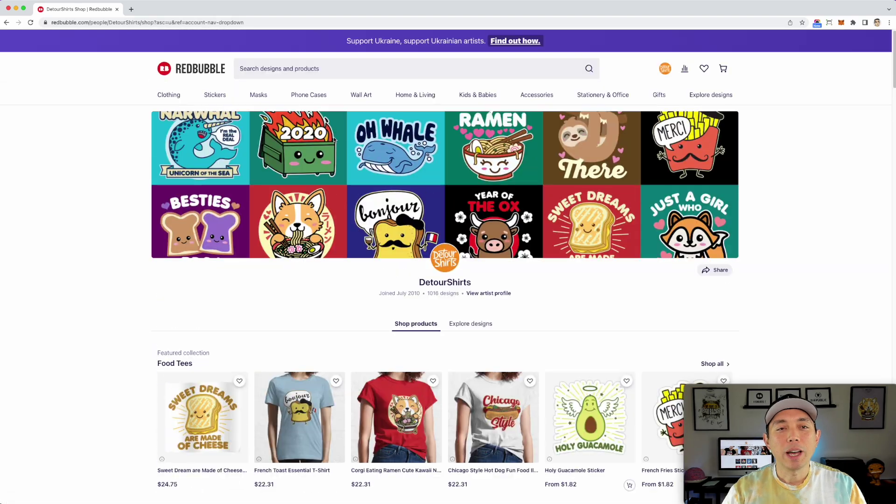
- Search Redbubble for 'moab utah arch vintage sunset', returning 94 results
left_click(334, 68)
type("moab utah")
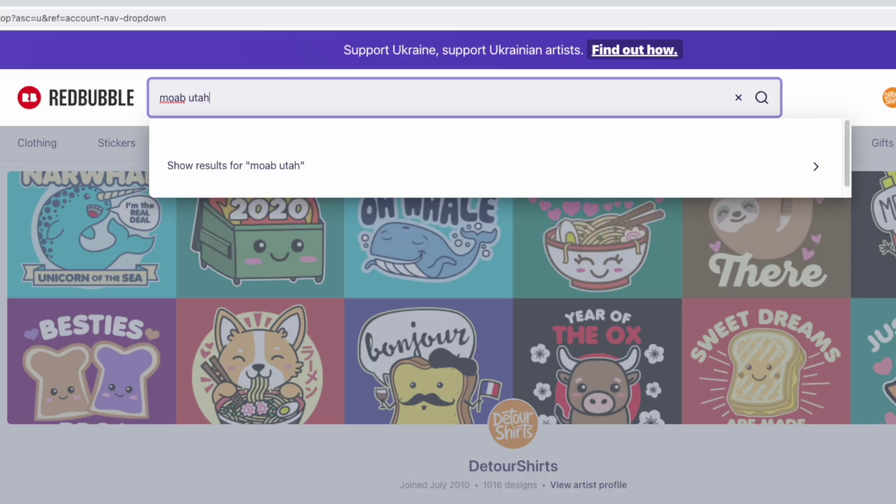
type(" arch vi")
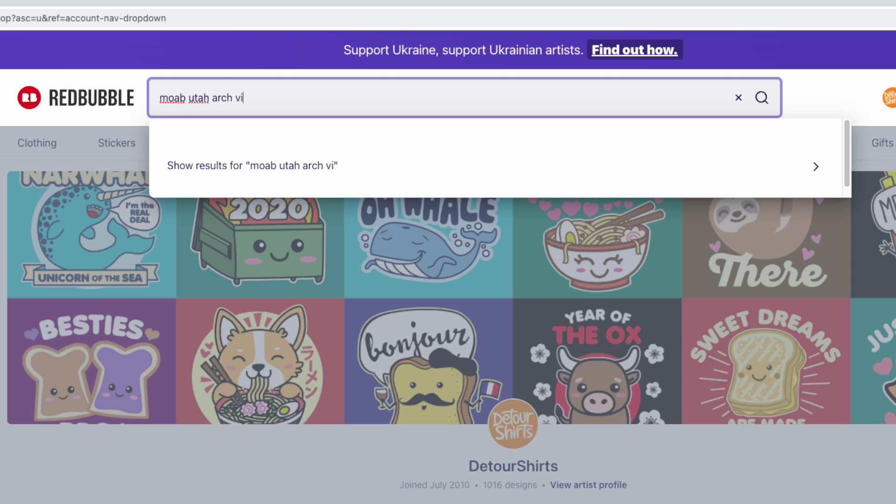
type("ntage sunset")
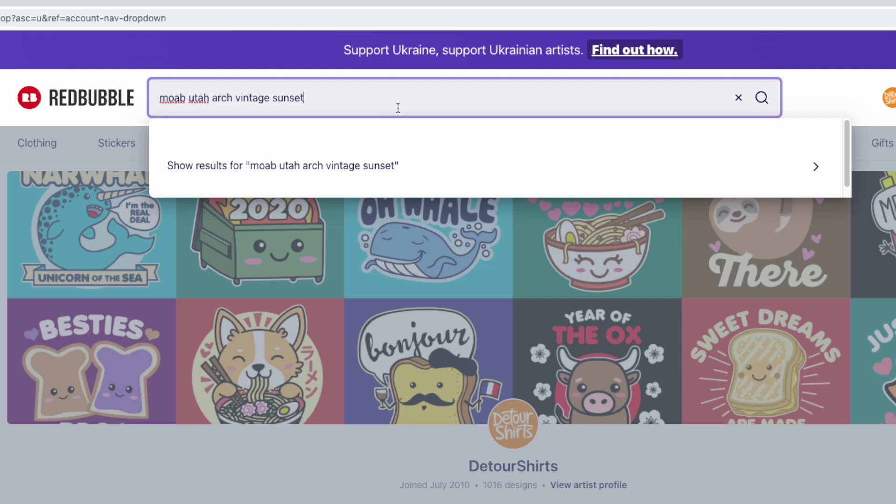
left_click(762, 98)
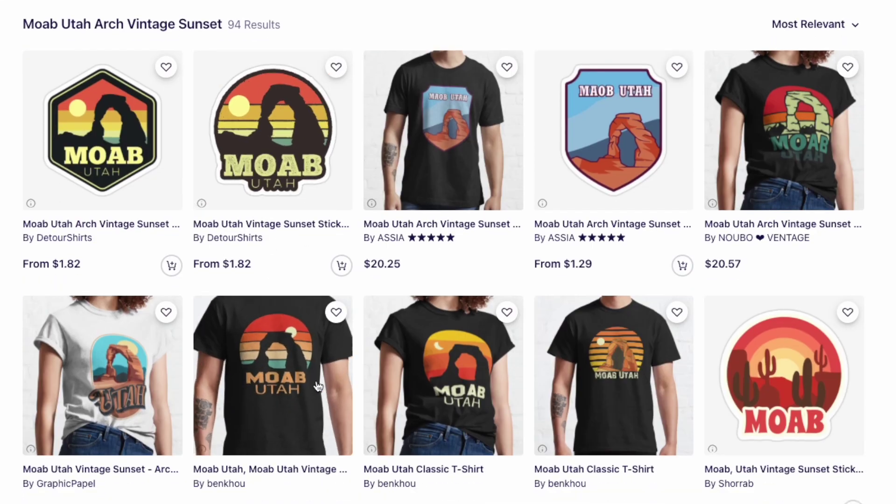
- Scroll through the Moab search results grid looking for copied designs
scroll(462, 387, "down", 3)
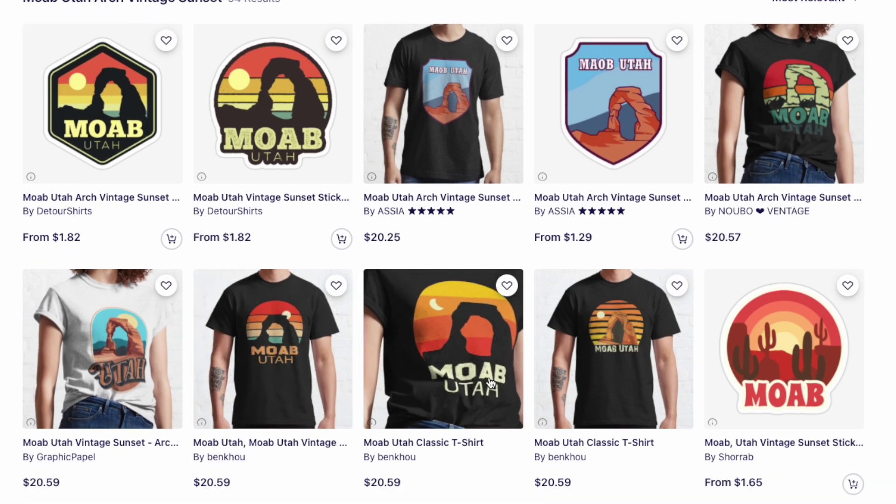
scroll(489, 386, "down", 5)
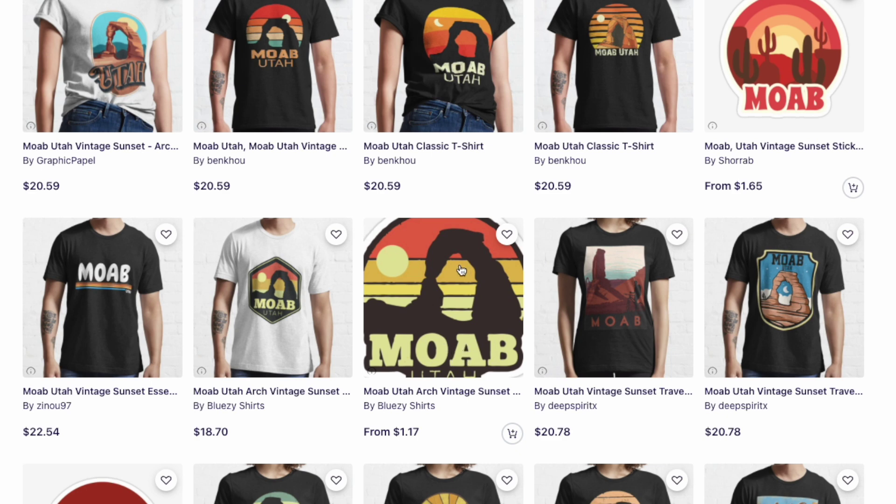
scroll(462, 270, "up", 4)
scroll(461, 270, "up", 4)
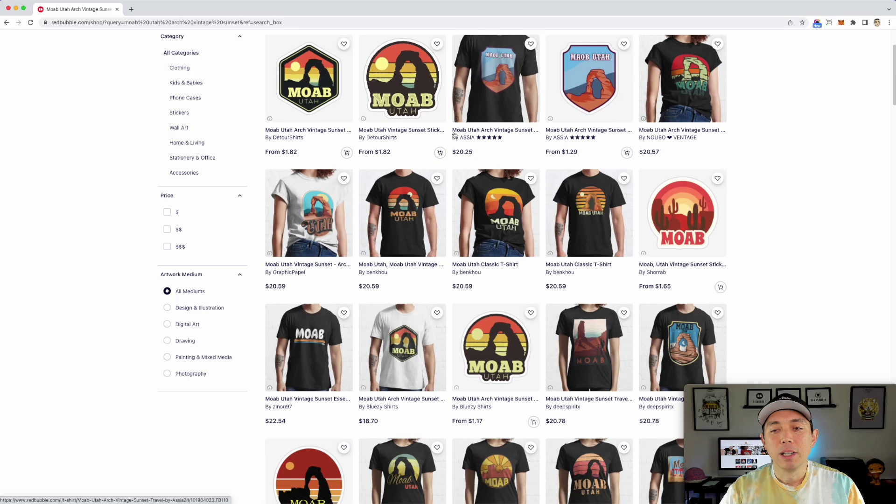
scroll(454, 135, "down", 4)
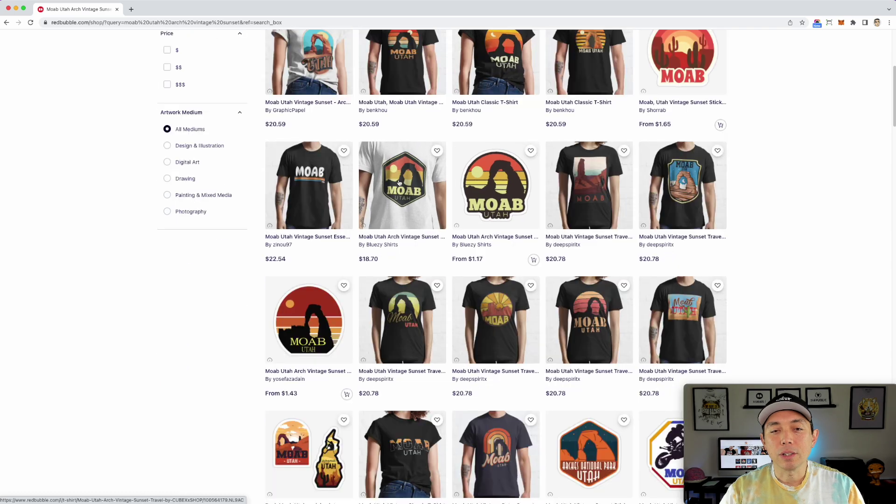
scroll(402, 178, "up", 3)
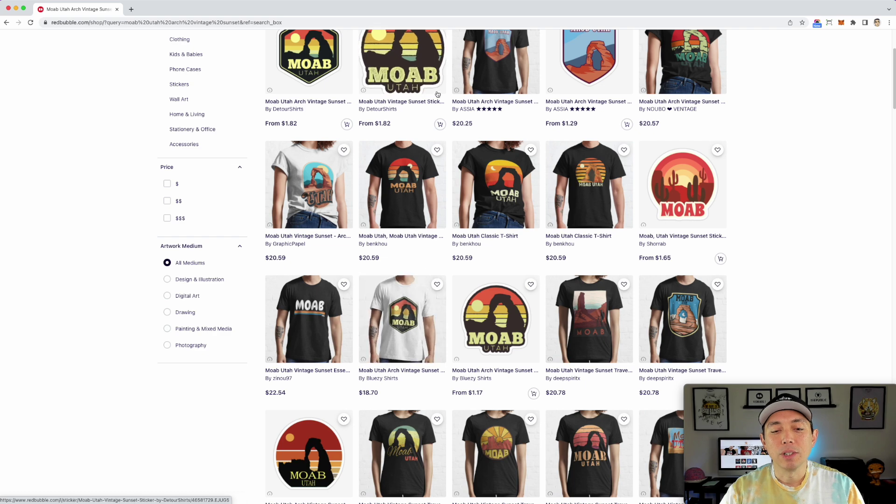
scroll(406, 196, "down", 5)
scroll(423, 95, "down", 8)
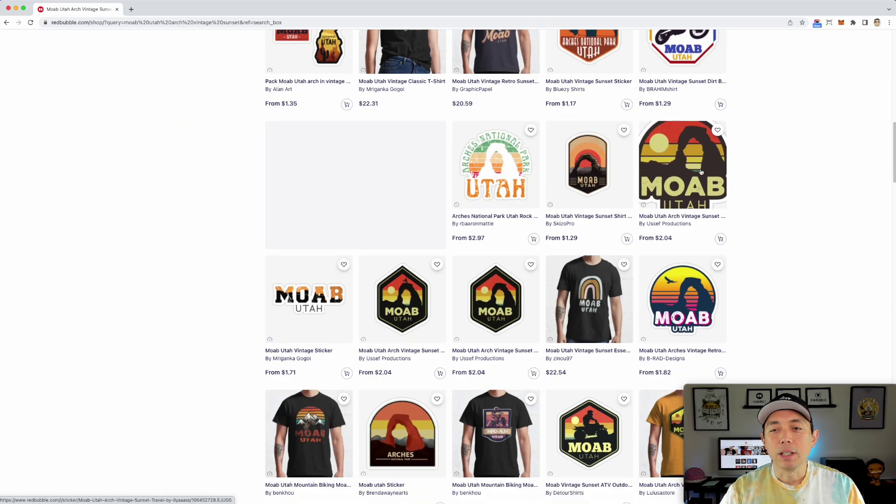
scroll(684, 186, "down", 2)
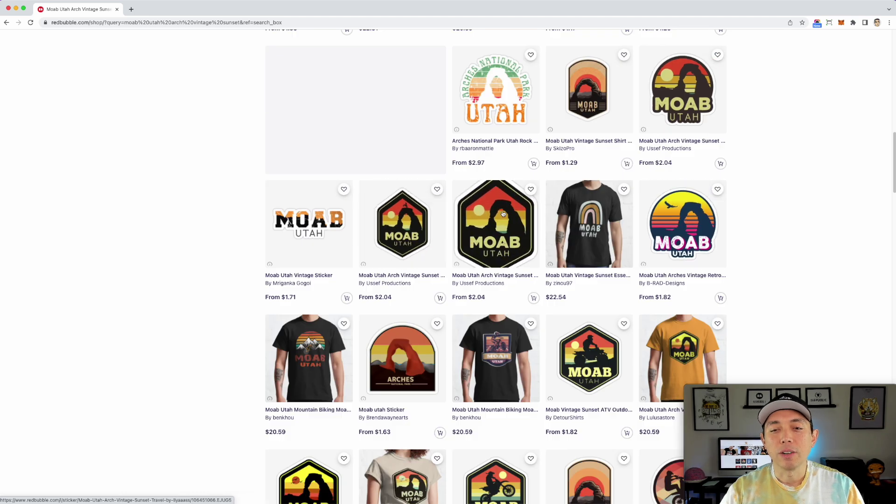
scroll(506, 214, "down", 5)
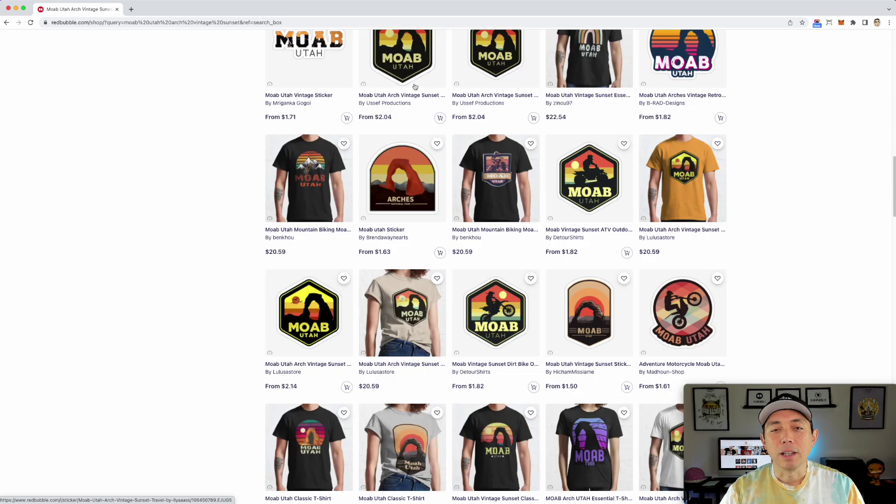
scroll(499, 160, "down", 4)
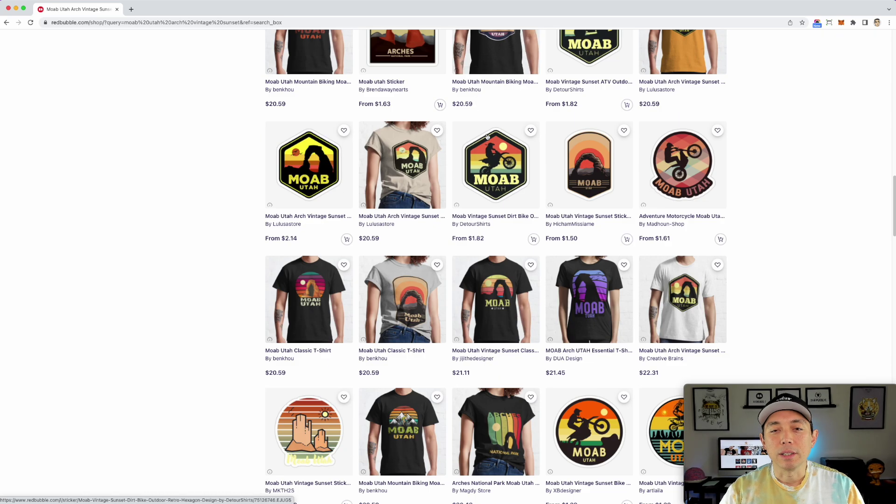
scroll(500, 160, "down", 2)
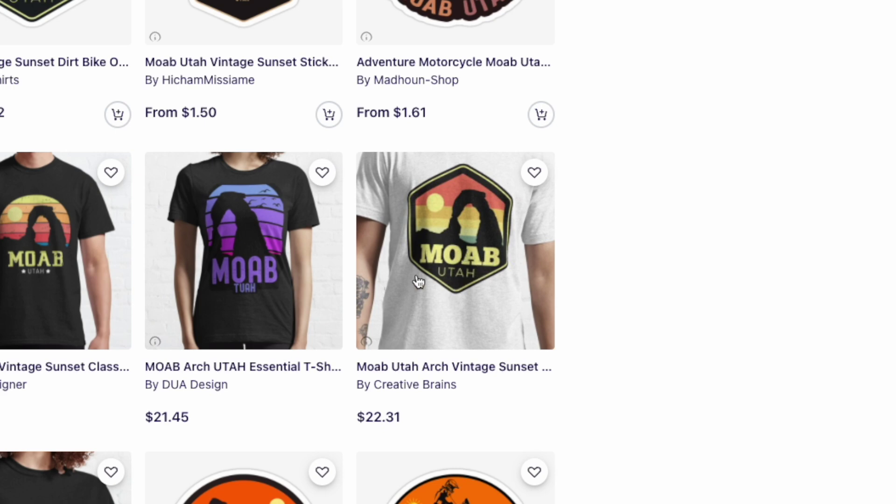
scroll(174, 198, "down", 4)
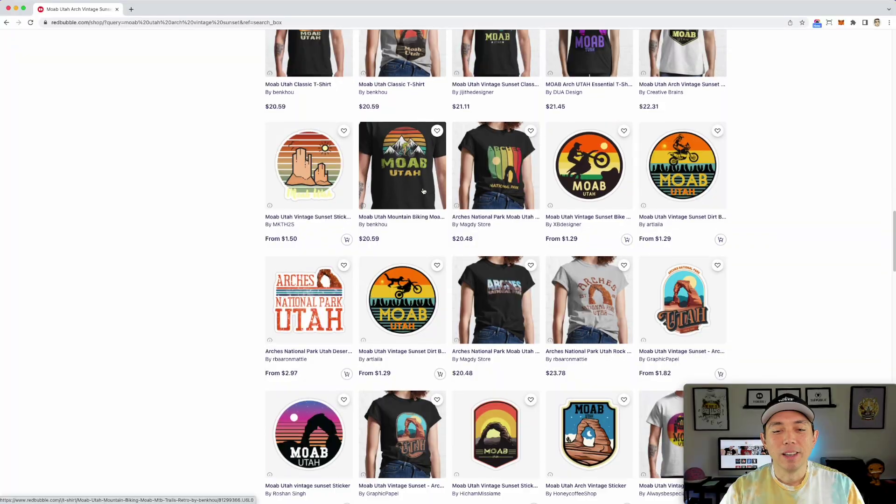
scroll(424, 191, "down", 8)
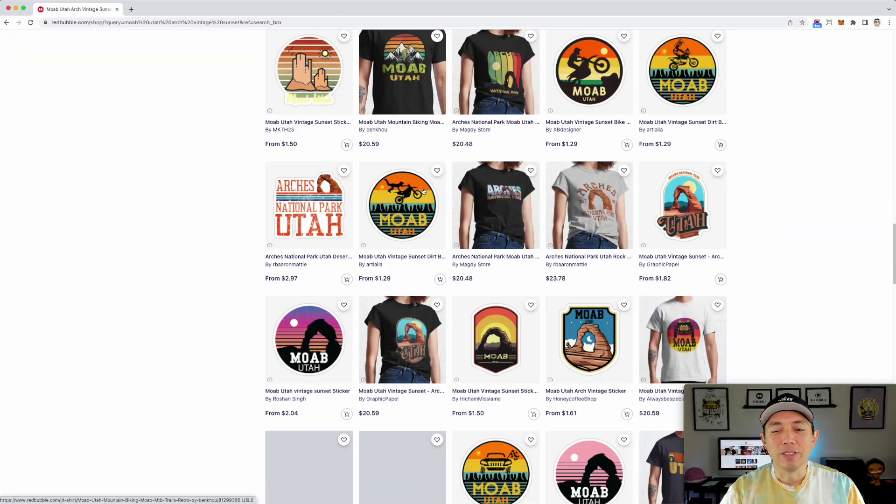
scroll(425, 191, "down", 9)
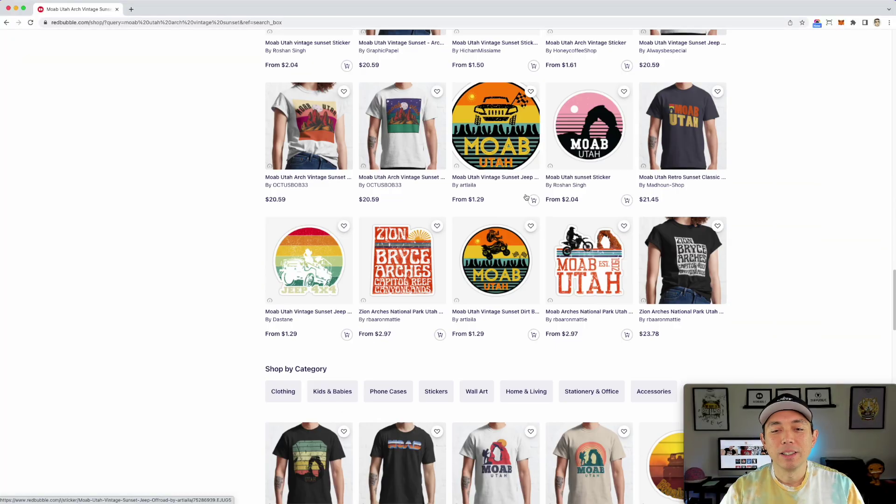
scroll(514, 201, "down", 5)
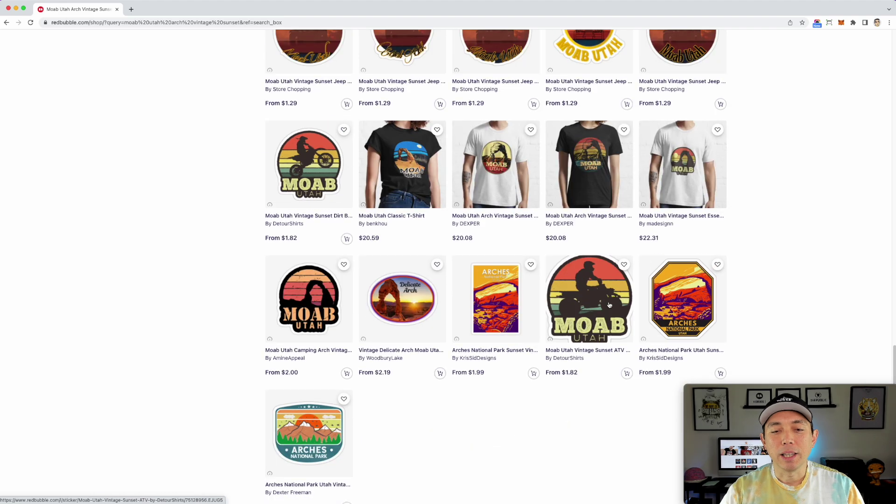
- Open Creative Brains' Moab Utah Arch Vintage Sunset Essential T-Shirt listing at $22.31
scroll(751, 250, "up", 5)
scroll(752, 249, "up", 15)
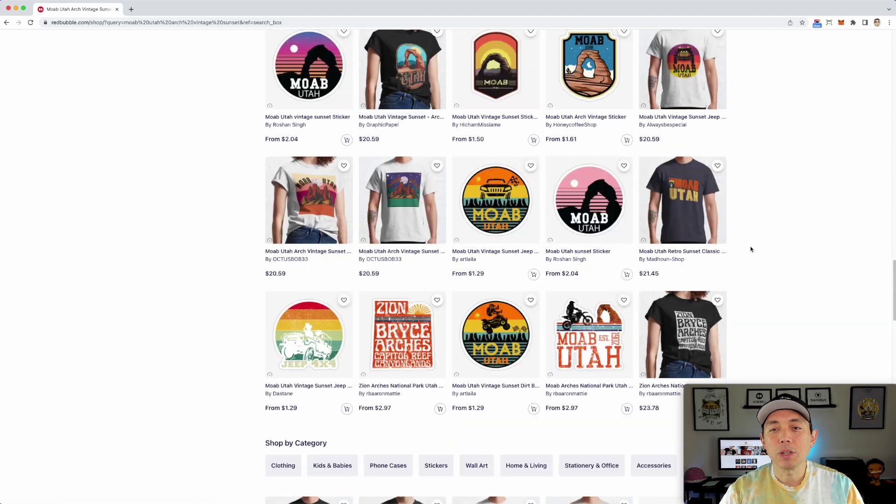
scroll(691, 186, "up", 4)
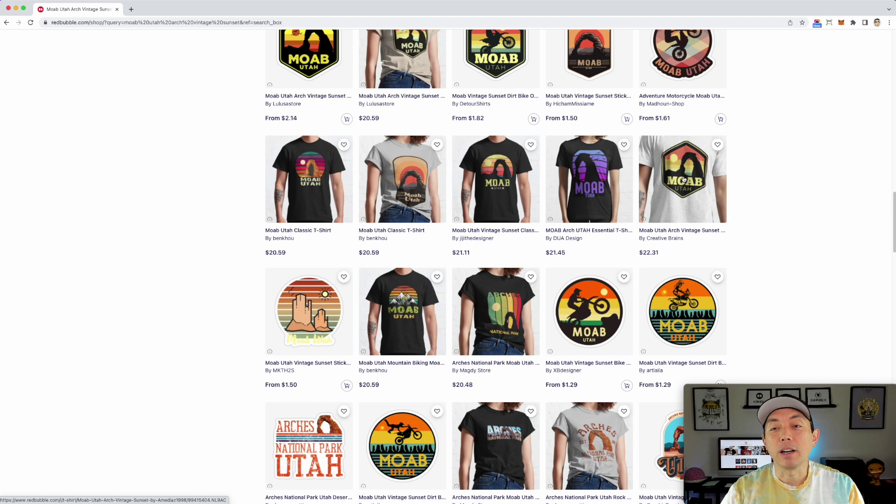
left_click(683, 181)
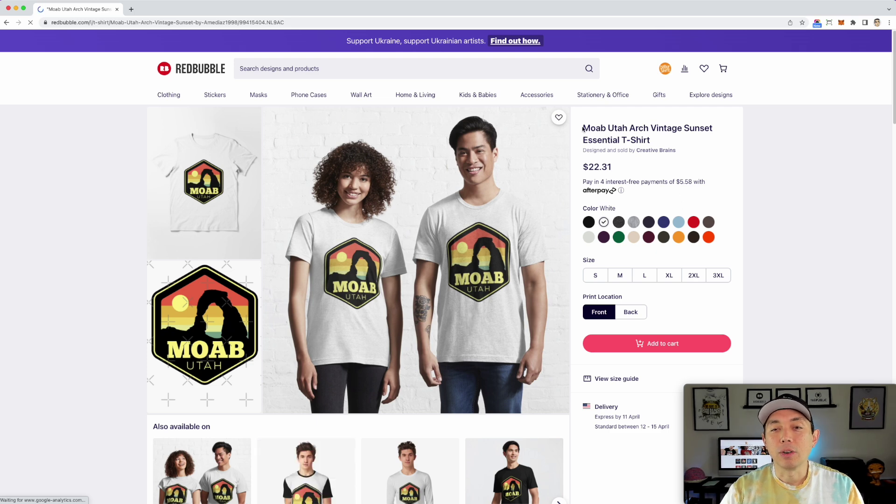
- Select the copycat t-shirt's title and review its 'utah utah utah' keyword-stuffed tags down to Report Content
left_click_drag(590, 127, 713, 131)
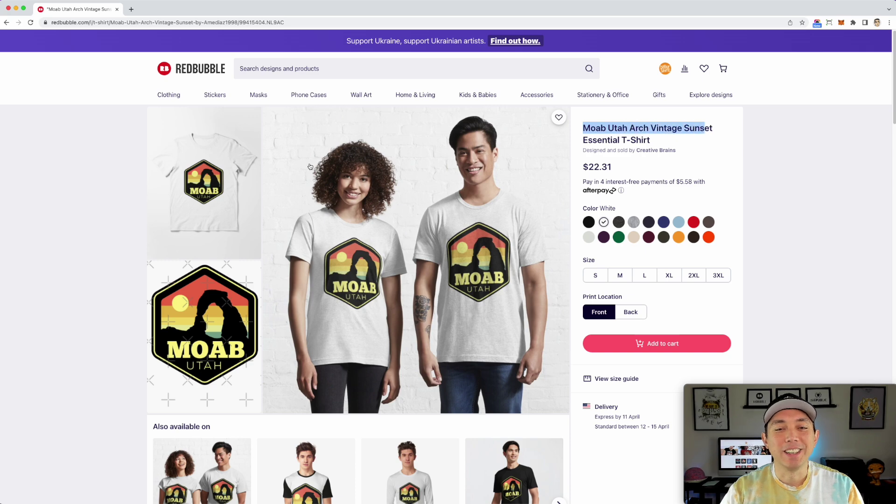
scroll(310, 167, "down", 10)
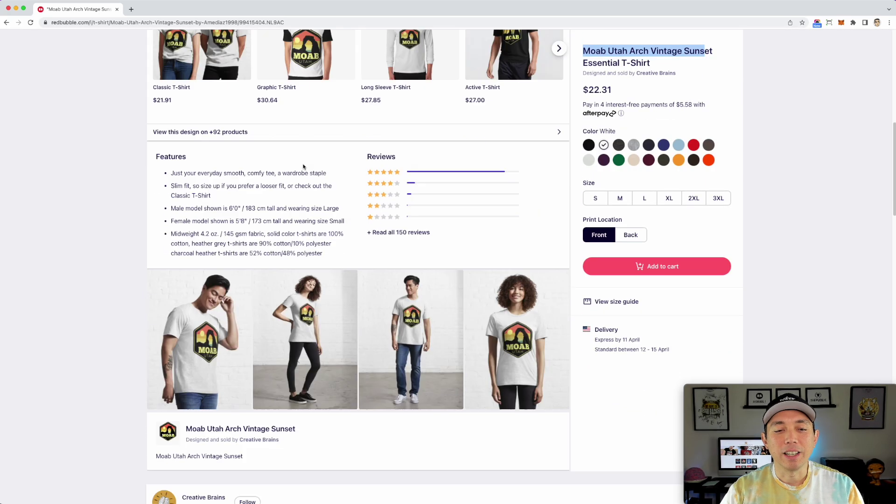
scroll(303, 166, "down", 18)
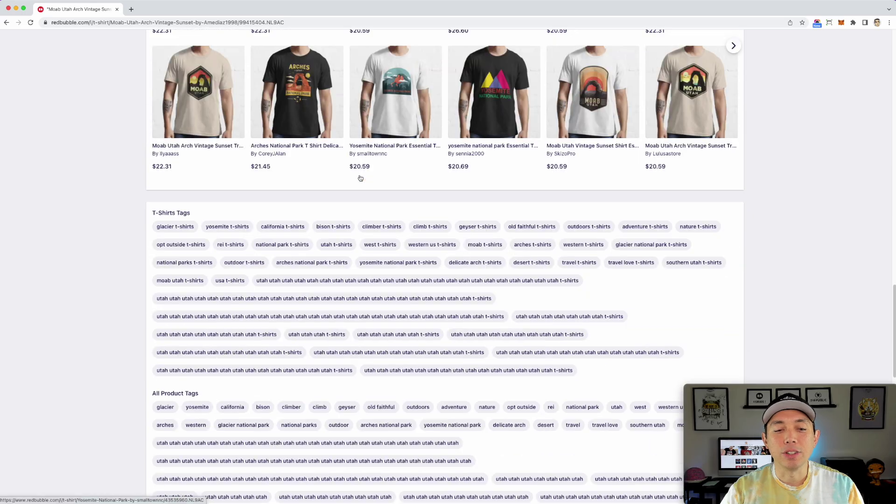
scroll(360, 177, "down", 4)
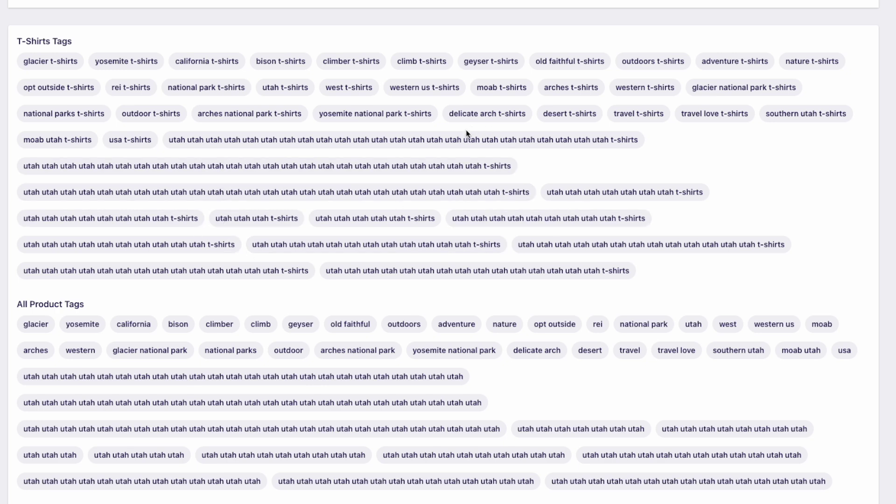
scroll(441, 192, "down", 3)
scroll(443, 191, "down", 2)
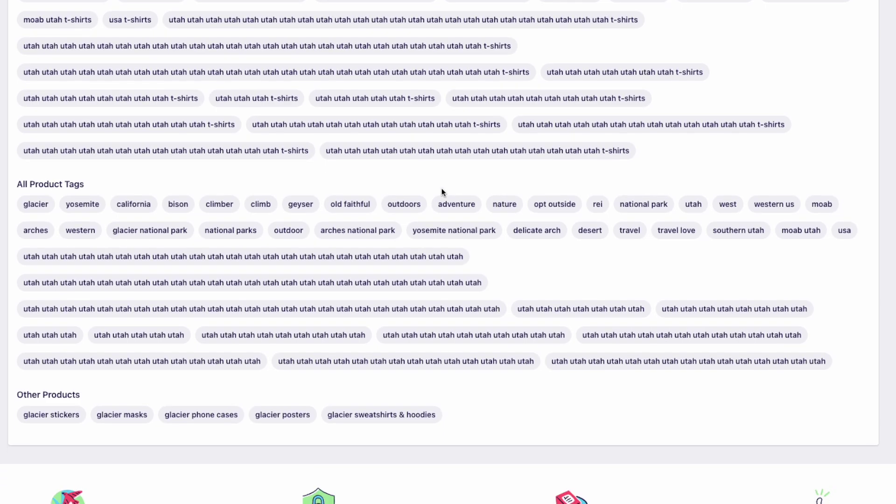
scroll(474, 337, "down", 1)
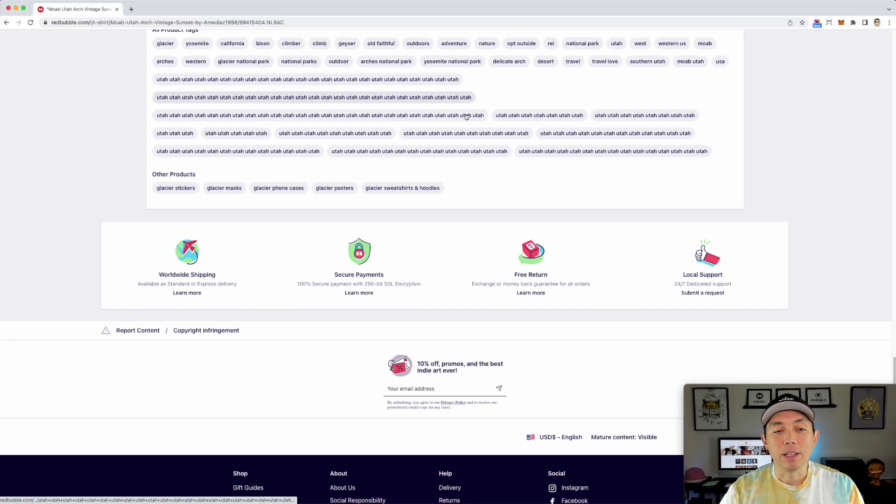
scroll(466, 116, "down", 2)
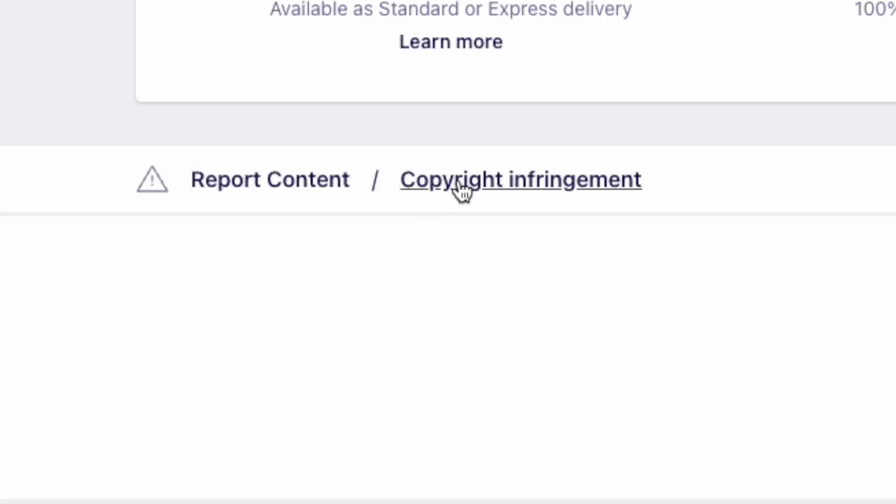
right_click(290, 182)
- Open Report Content and Copyright infringement in new tabs, check the report reasons, then return to the listing
left_click(344, 194)
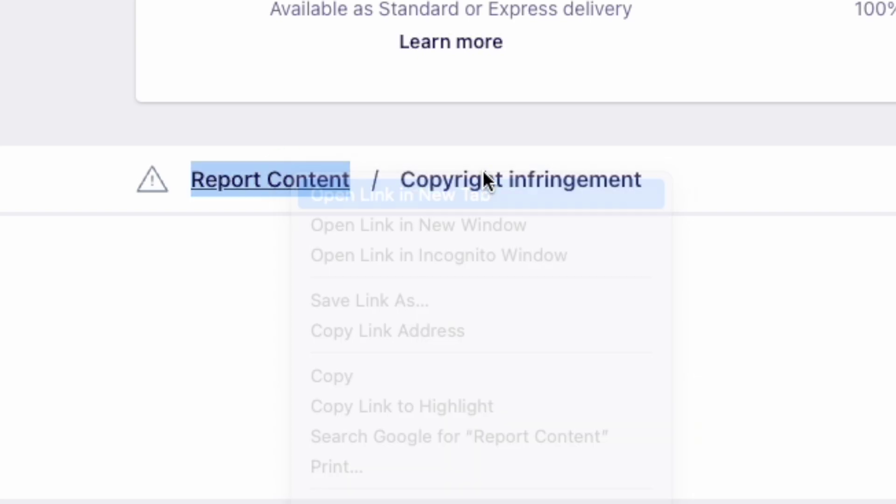
right_click(486, 186)
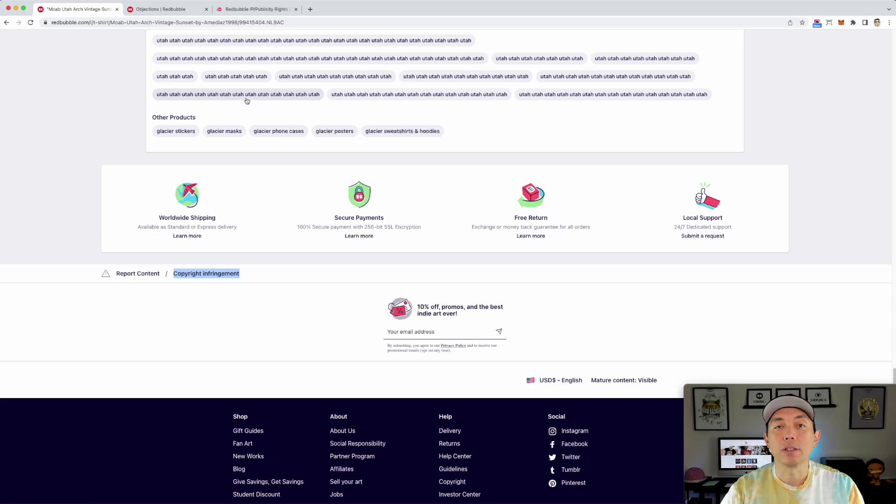
left_click(181, 9)
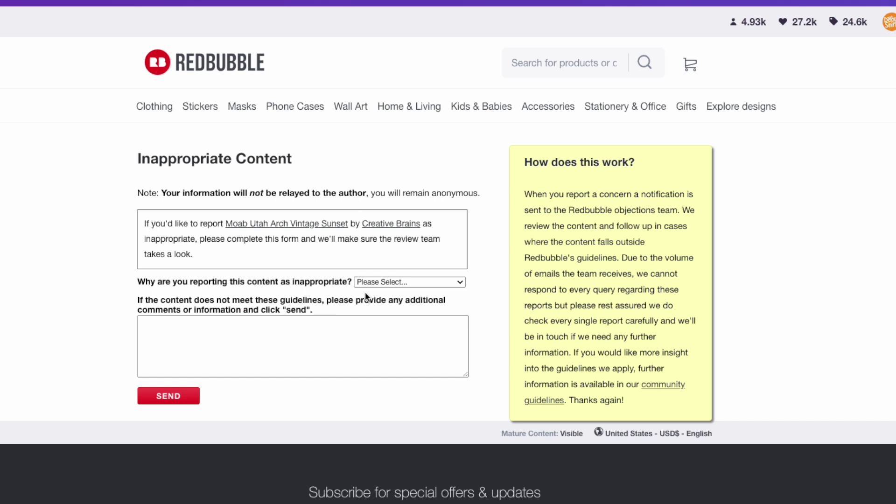
left_click(388, 281)
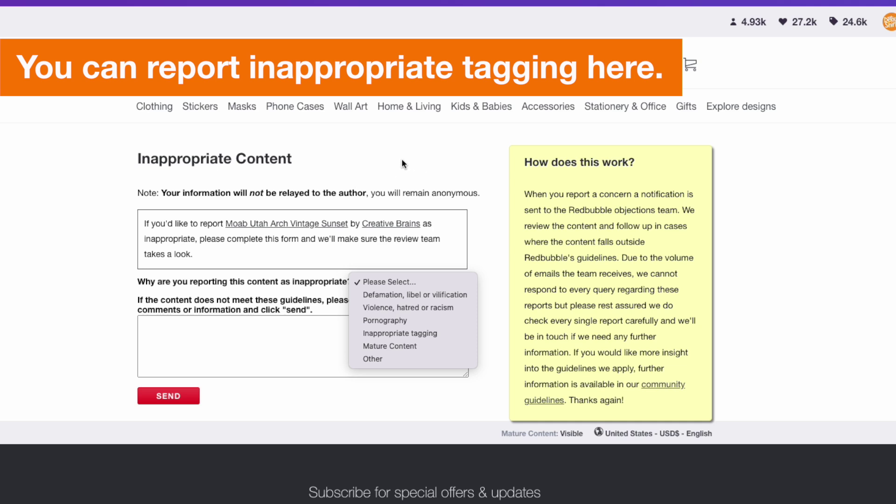
left_click(421, 178)
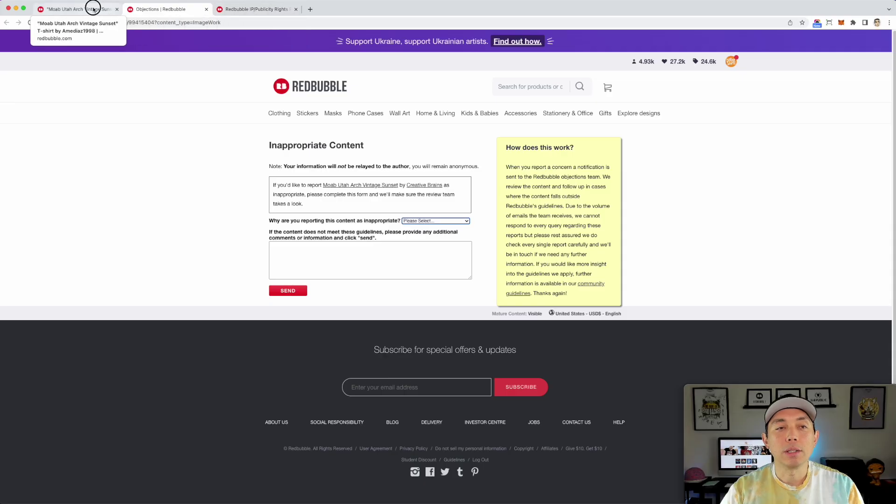
left_click(91, 9)
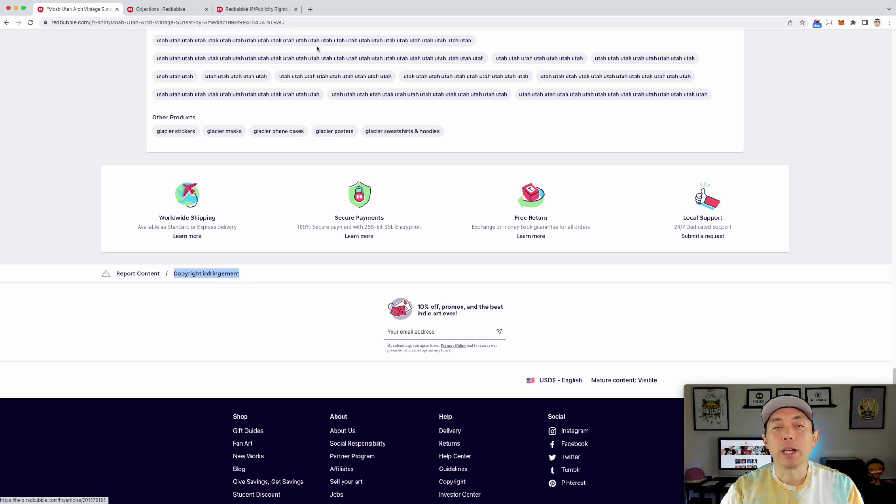
- In the IP/Publicity Rights Policy article, scroll to Notice and Takedown and open its report form
left_click(261, 9)
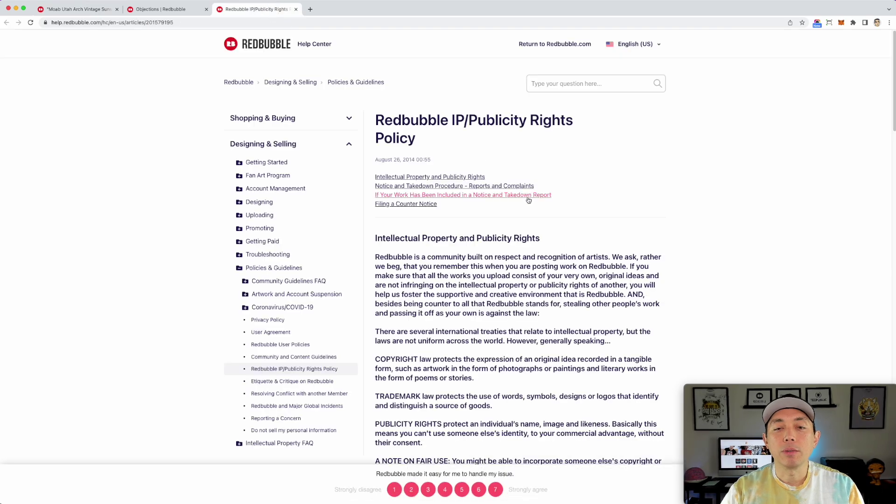
scroll(529, 200, "down", 5)
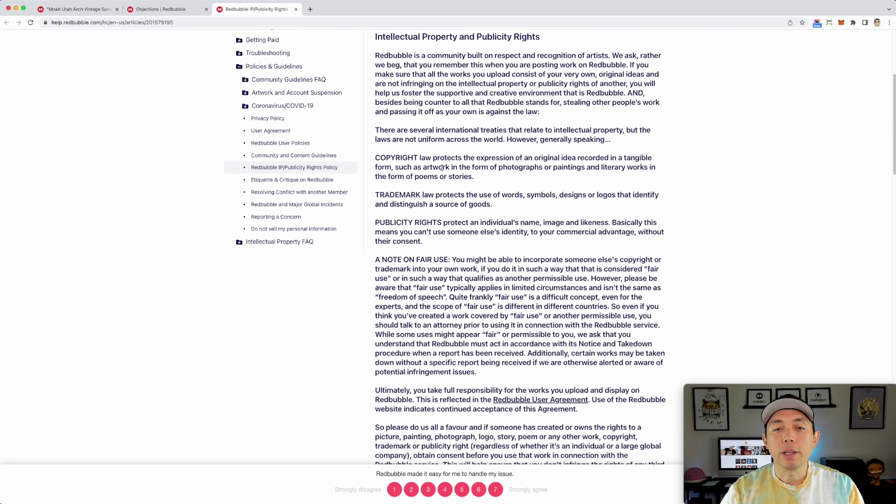
scroll(505, 186, "down", 7)
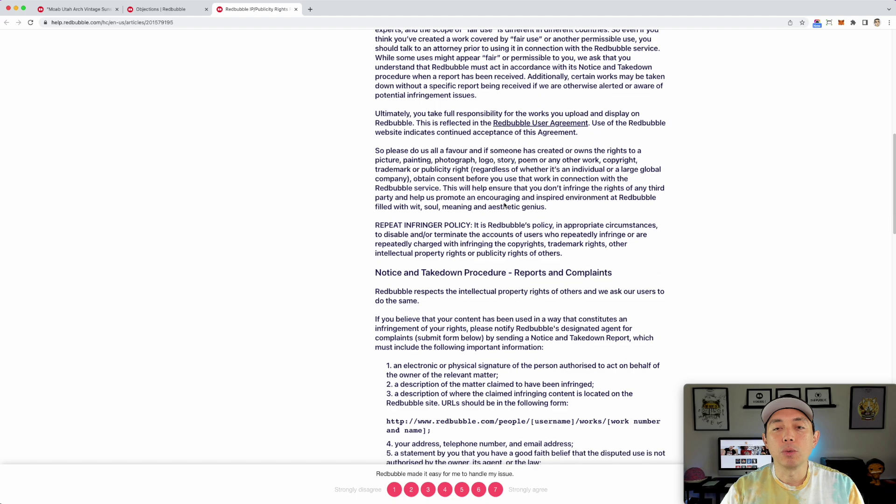
scroll(504, 205, "down", 5)
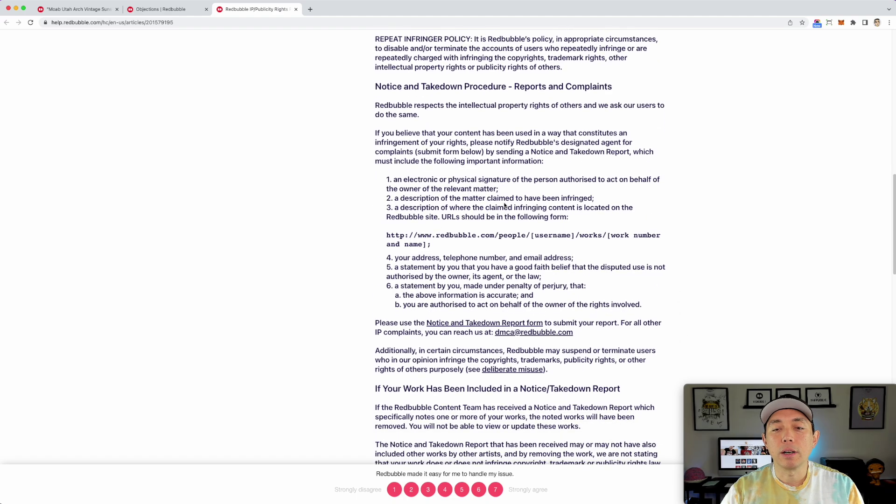
scroll(504, 206, "down", 2)
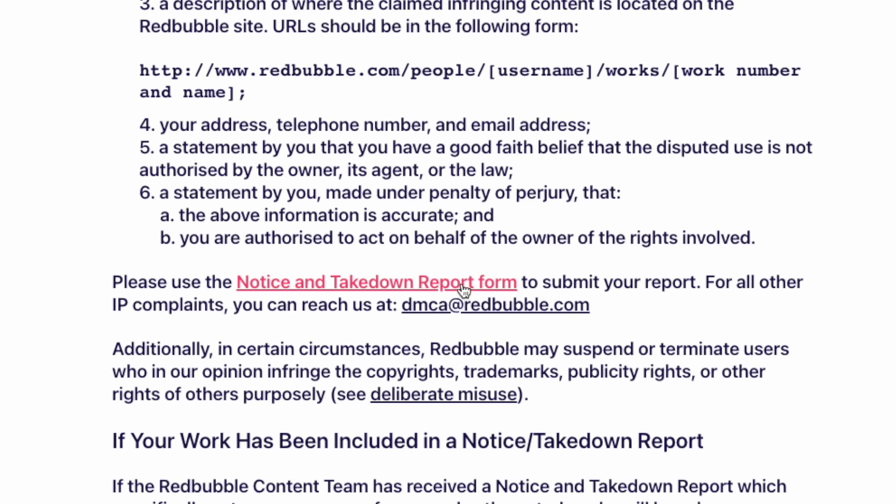
left_click(344, 293)
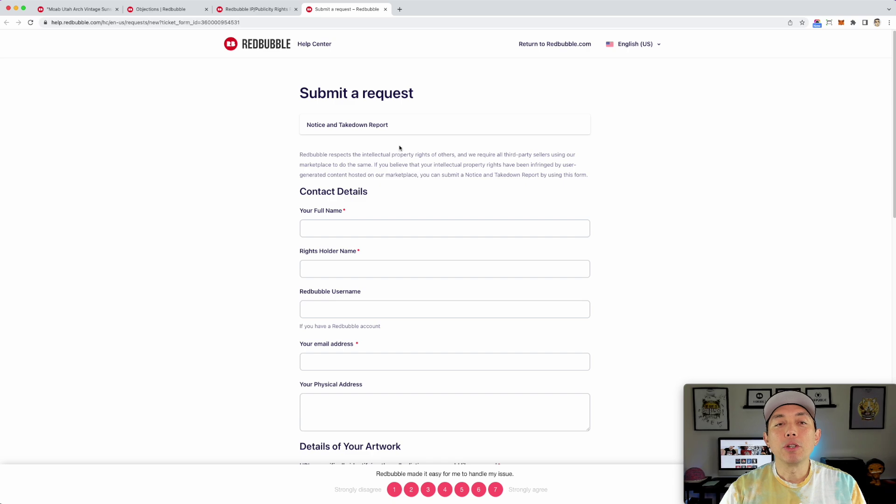
- Scroll past the empty contact fields to the infringing-URL and IP description fields, leaving no field selected
scroll(442, 191, "down", 6)
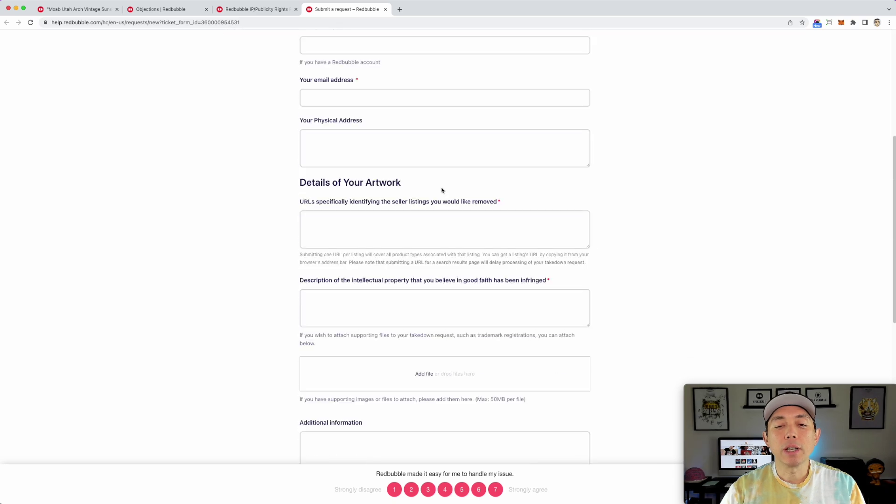
scroll(442, 190, "up", 6)
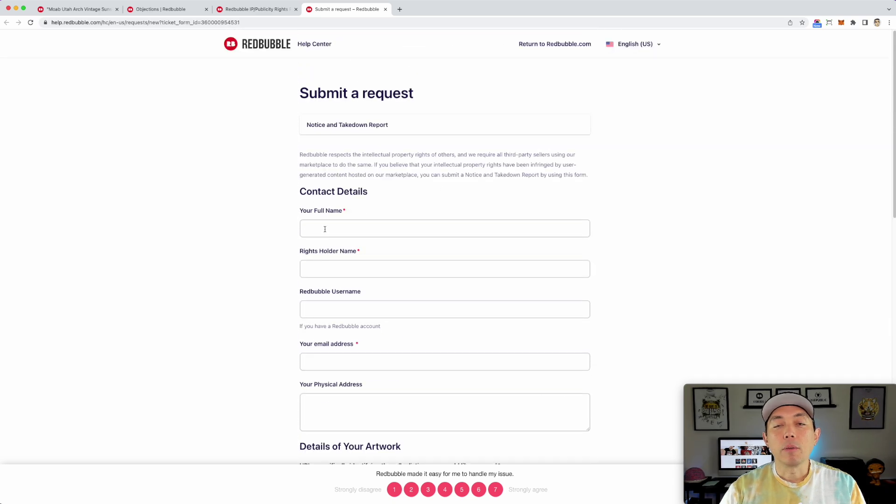
left_click(324, 228)
scroll(331, 236, "down", 1)
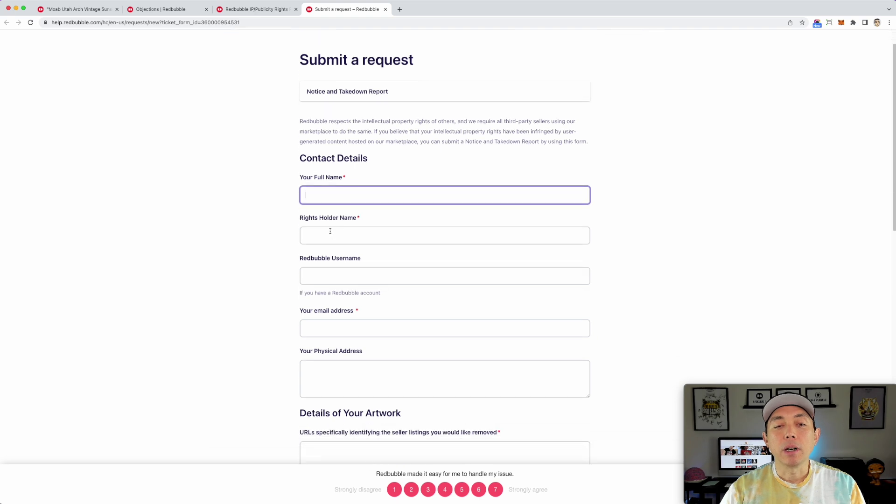
left_click(330, 231)
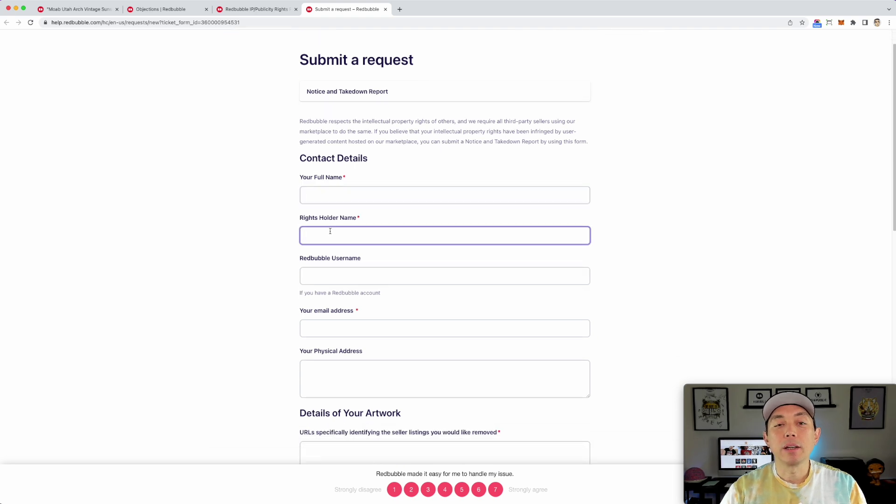
scroll(325, 219, "down", 2)
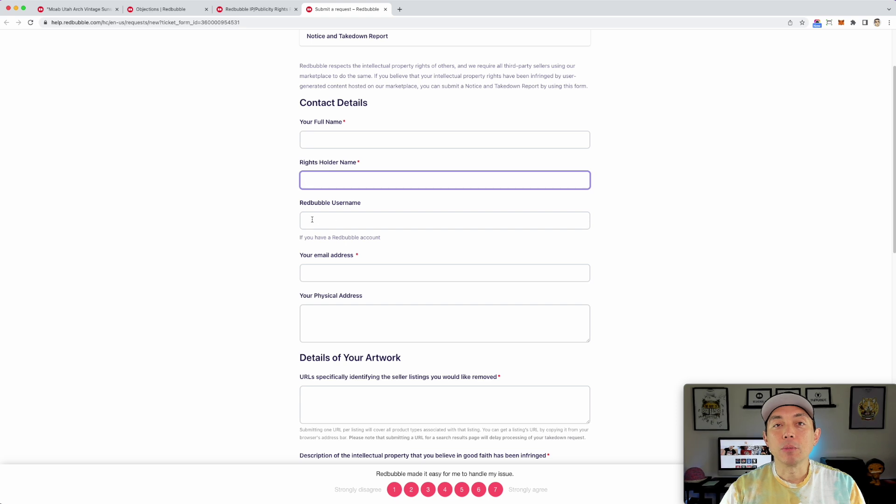
scroll(330, 228, "down", 1)
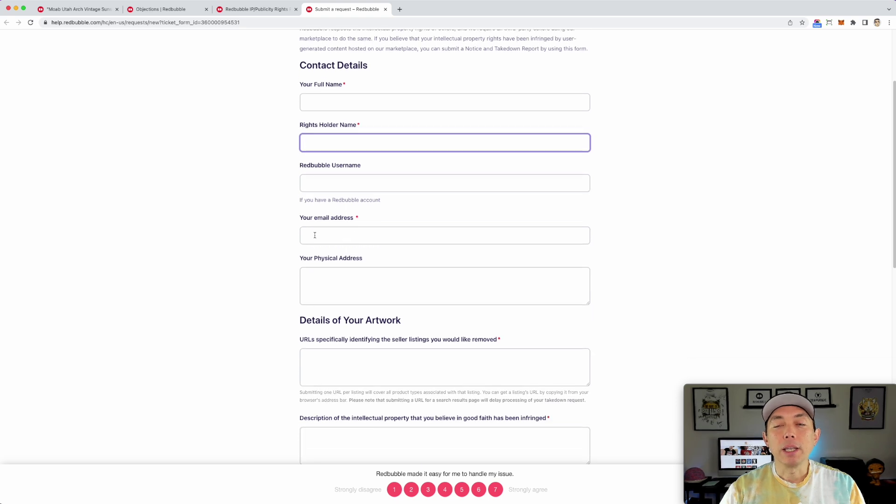
scroll(340, 239, "down", 1)
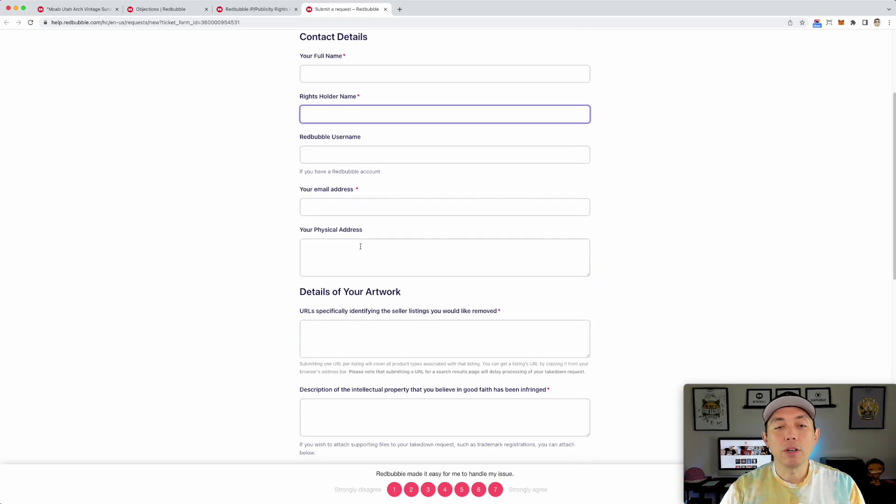
scroll(347, 242, "down", 2)
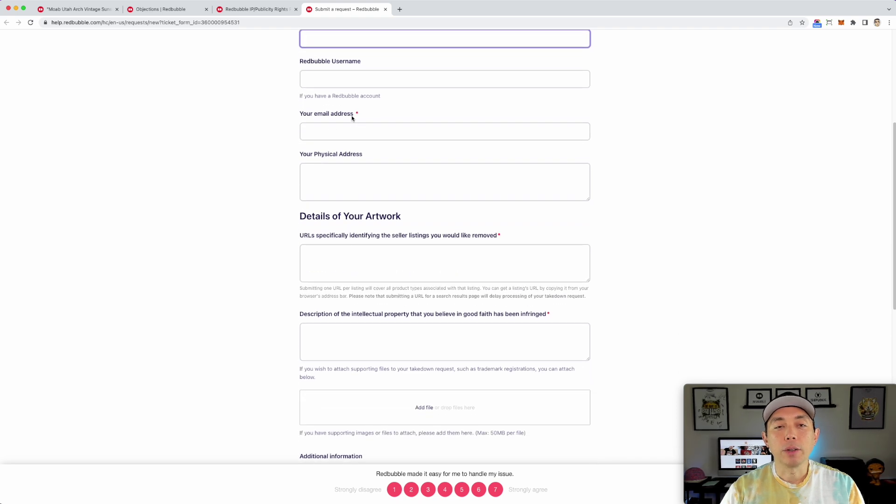
left_click(356, 114)
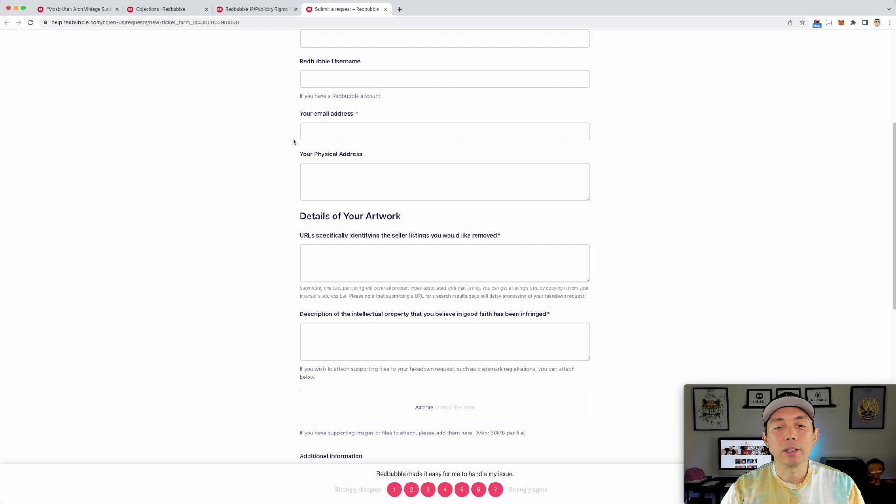
scroll(294, 175, "down", 2)
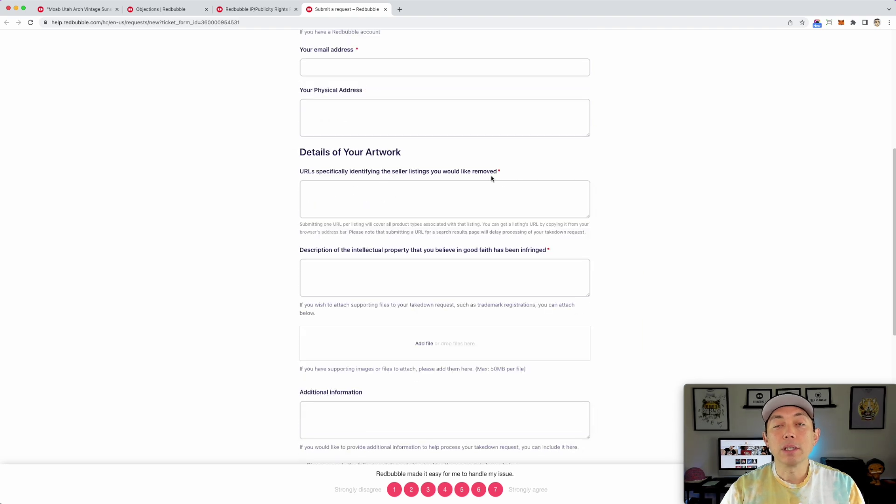
- Copy the copycat Moab t-shirt listing's URL and paste it into the listings-to-remove field
left_click(90, 12)
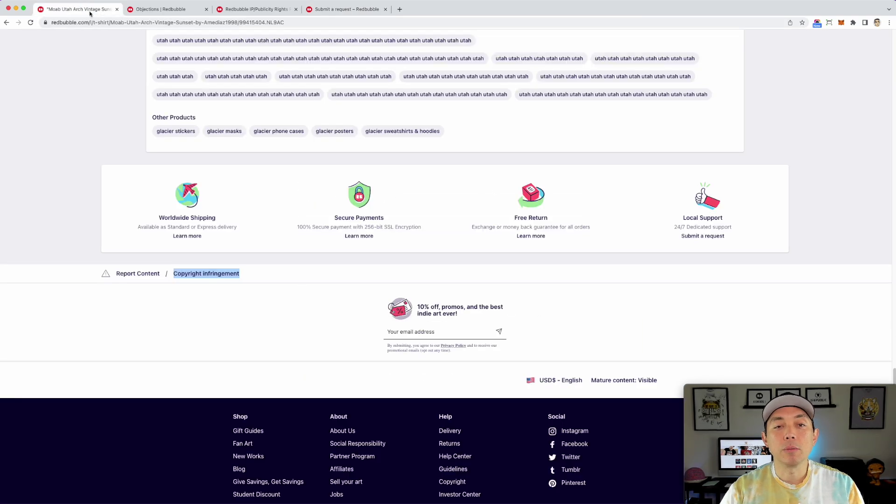
scroll(290, 136, "up", 10)
scroll(289, 136, "up", 15)
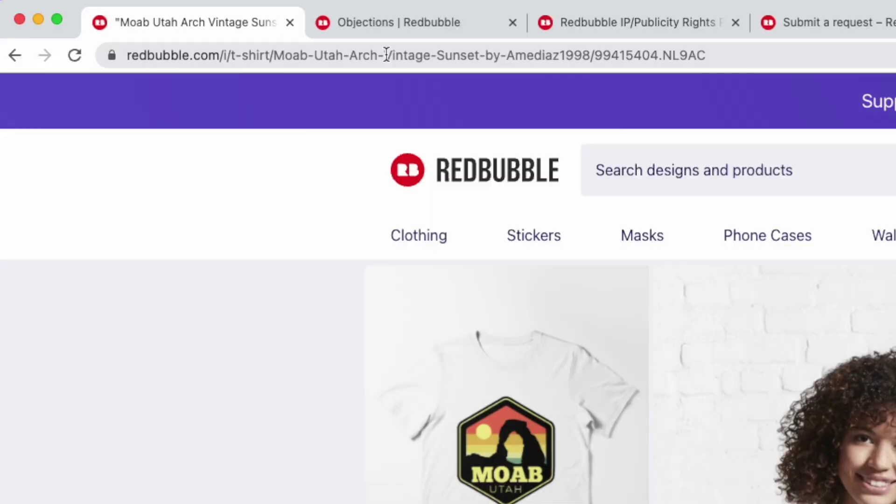
triple_click(154, 21)
key("ctrl+c")
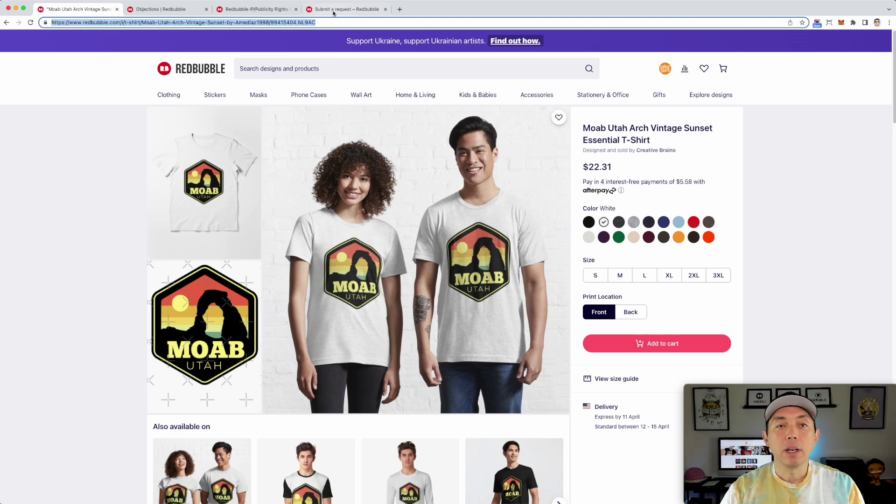
left_click(862, 22)
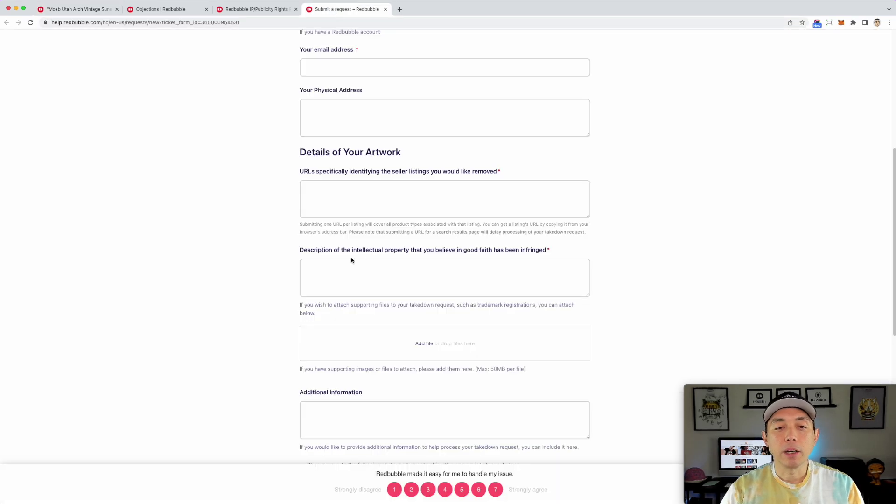
left_click(337, 190)
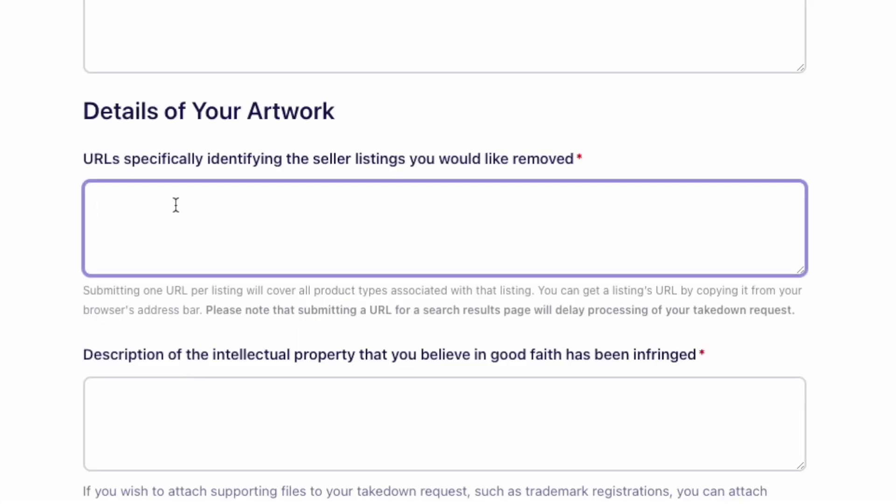
key("ctrl+v")
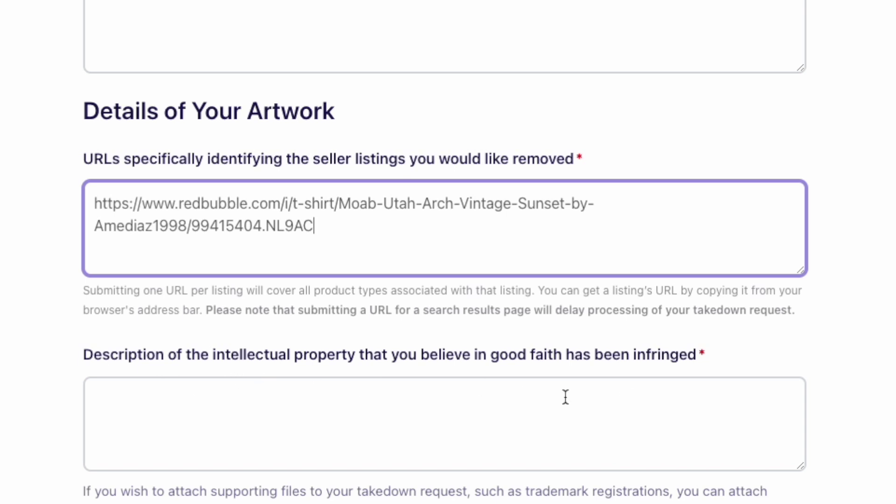
left_click(335, 390)
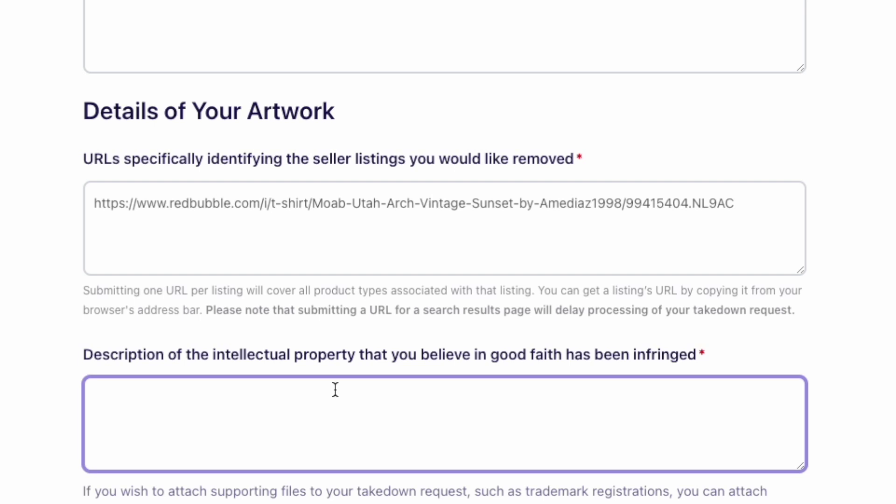
- Start the IP description with 'Moab design in a hexag'
type("Moab ")
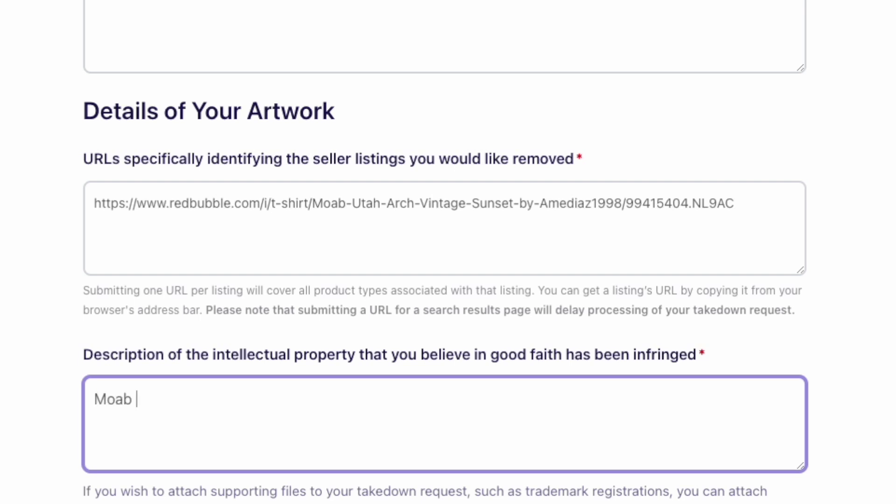
type("design in")
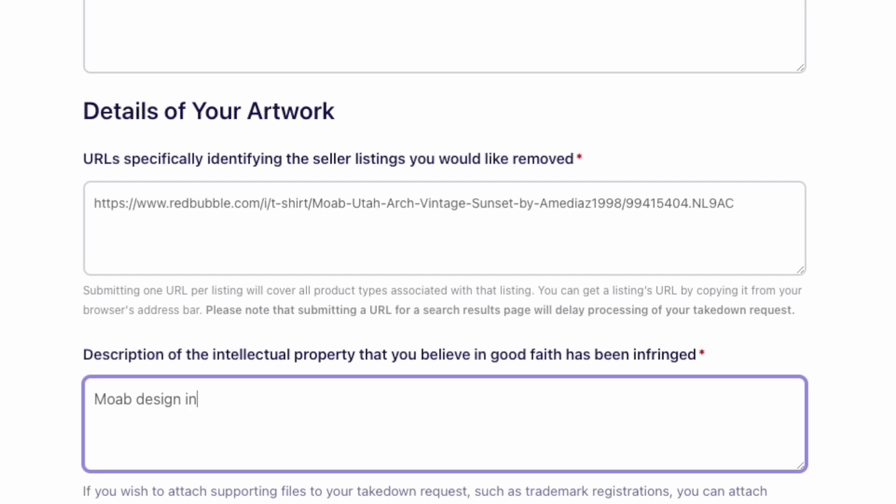
type(" a hexag")
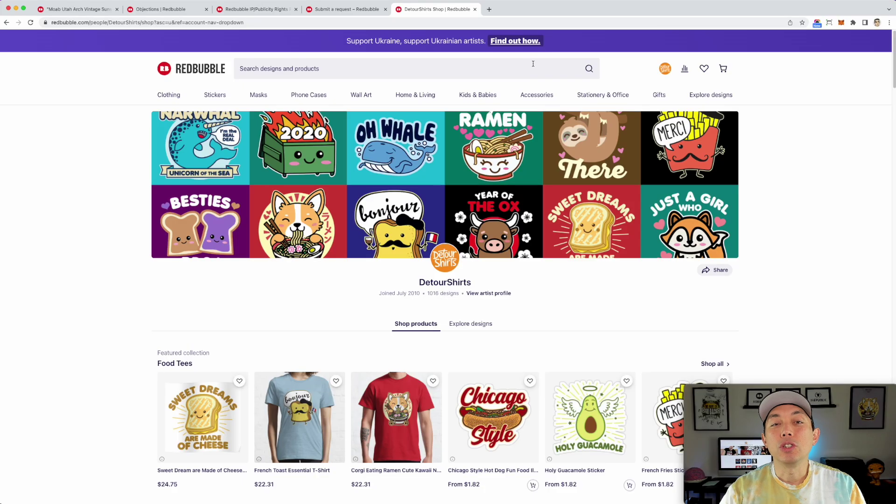
scroll(529, 56, "down", 5)
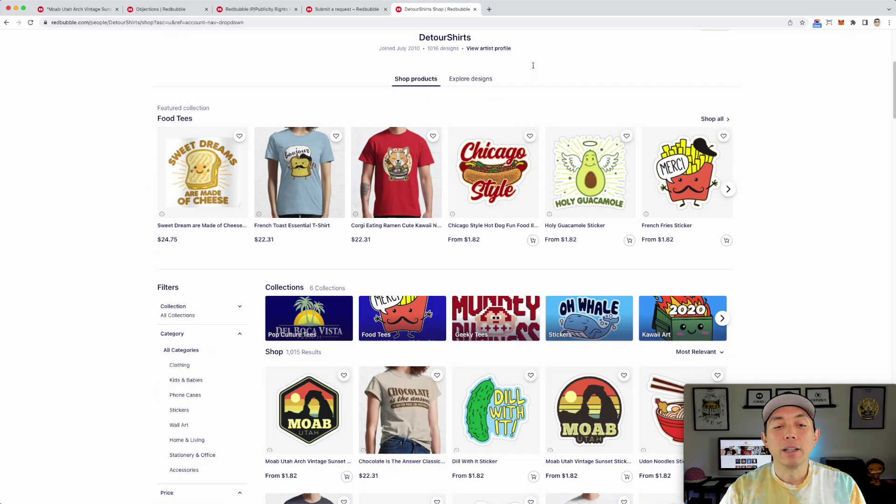
scroll(533, 65, "down", 3)
- Copy the original DetourShirts sticker URL and paste it on a new line below the description
left_click(301, 262)
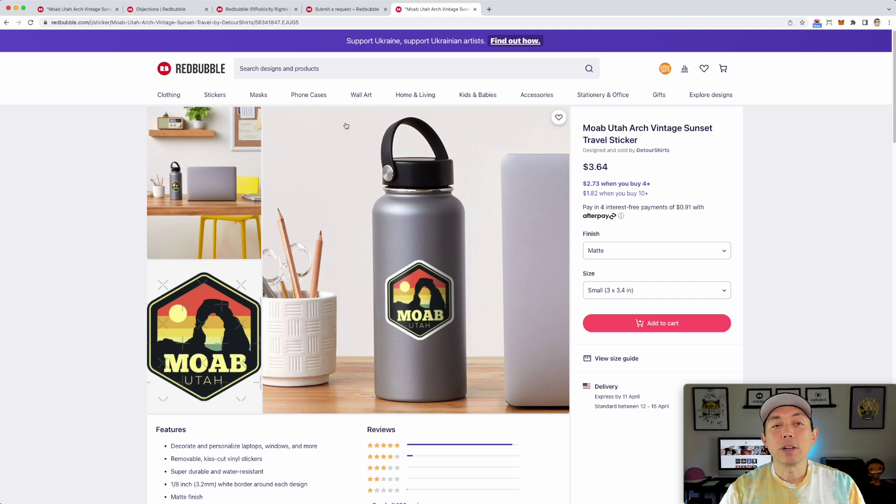
left_click(114, 22)
key("super+c")
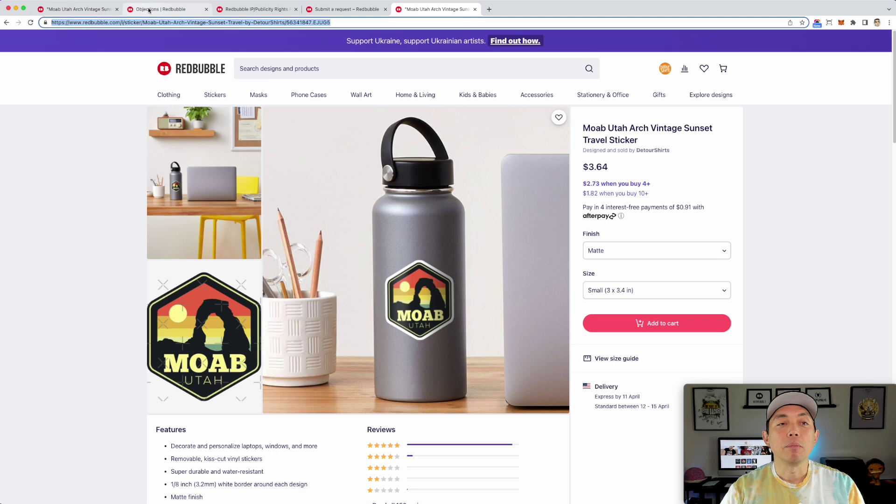
left_click(322, 9)
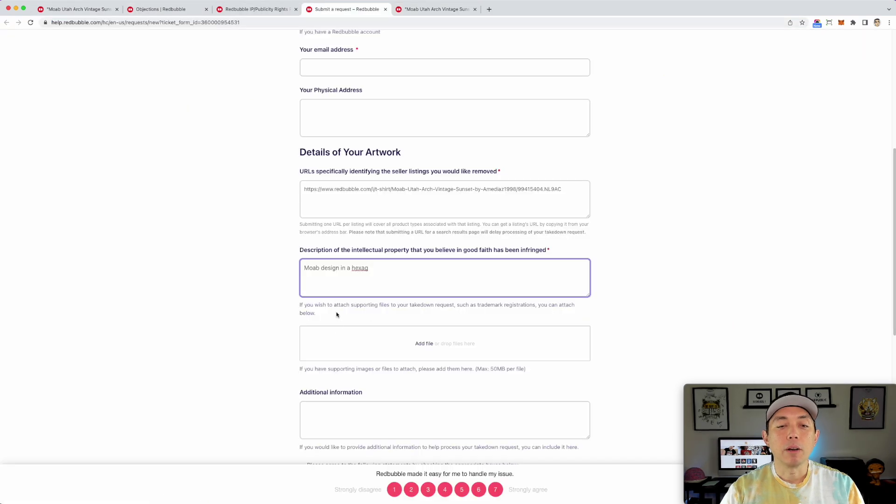
left_click(324, 282)
key("Return")
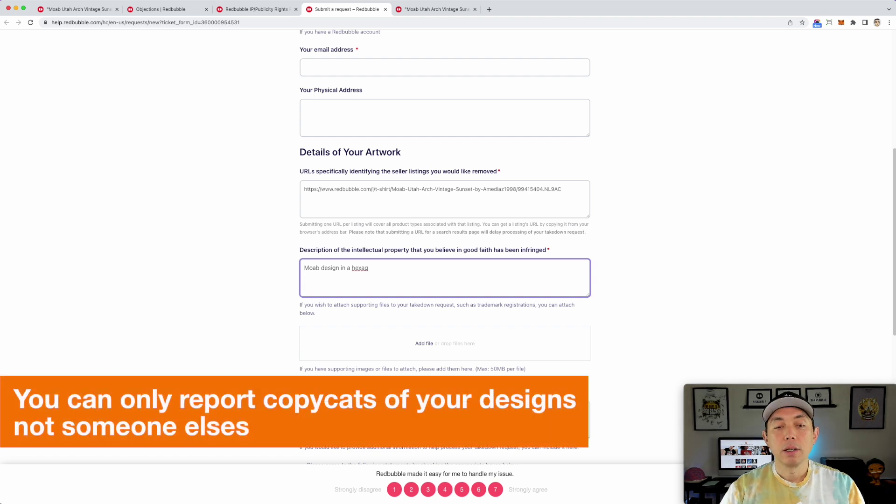
key("Return")
key("super+v")
- Finish the description sentence with 'on with vintage sunset'
left_click(378, 266)
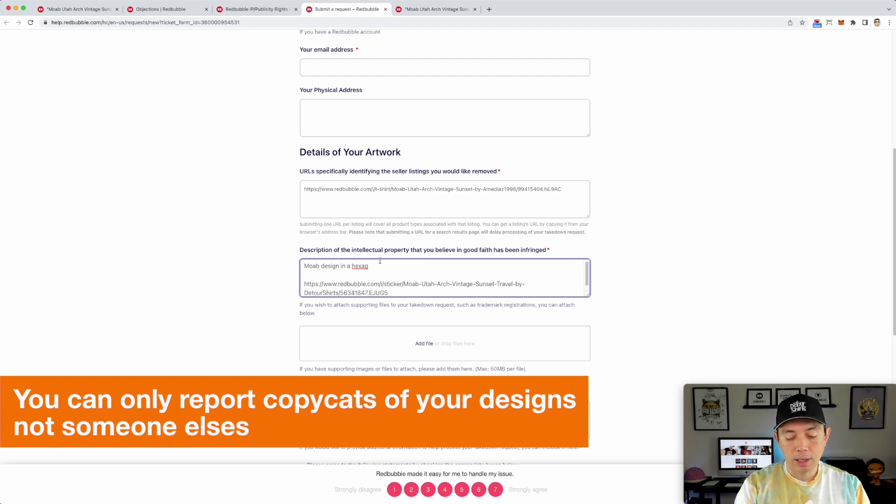
type("on with ")
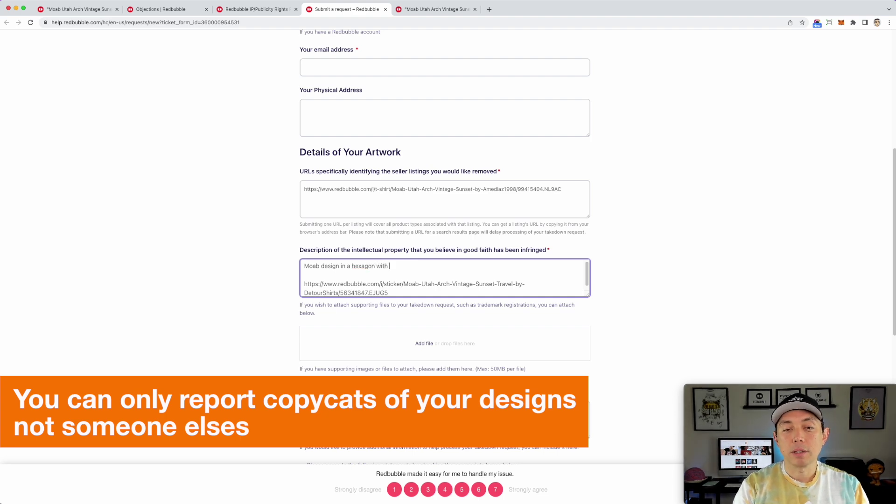
type("vintage sunset")
scroll(437, 249, "down", 2)
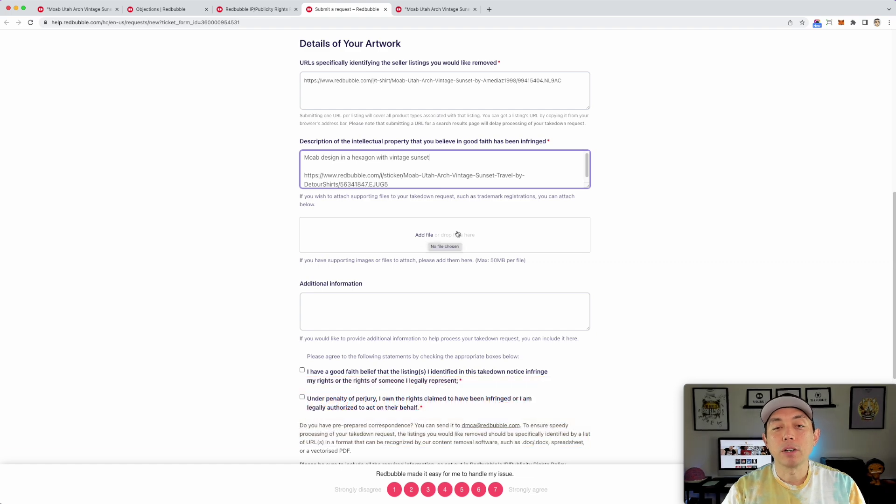
- Tick the good-faith belief and perjury rights-ownership boxes, then go back to Redbubble's For you page
scroll(402, 266, "down", 1)
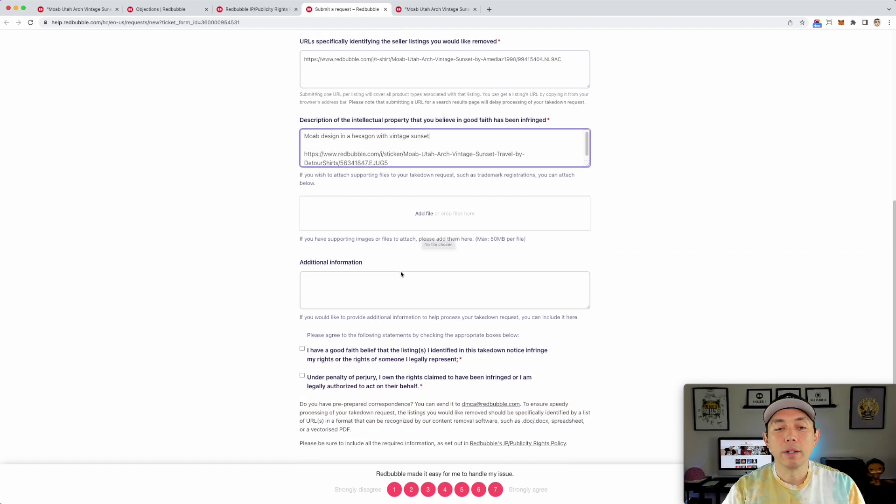
scroll(401, 274, "down", 2)
left_click(302, 349)
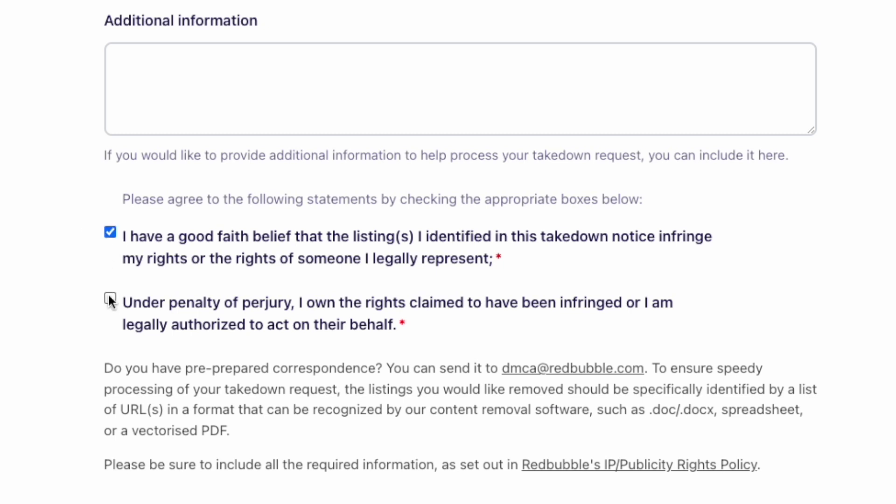
scroll(110, 326, "down", 2)
left_click(110, 263)
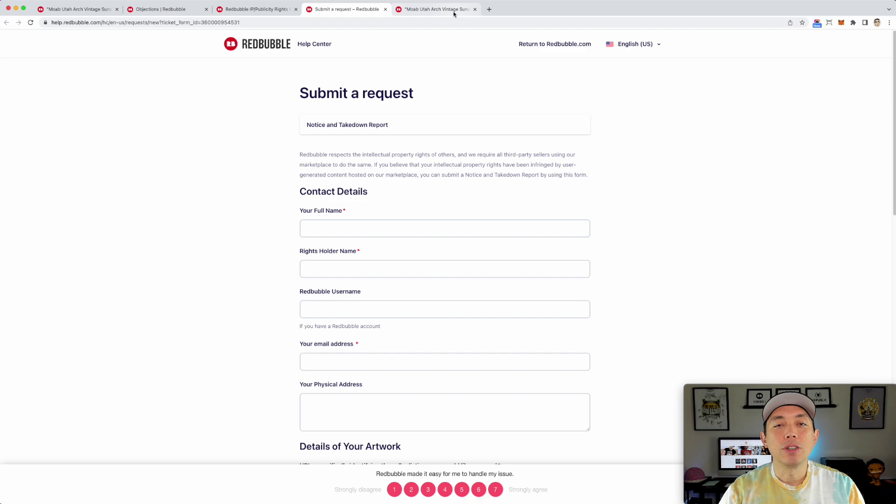
left_click(268, 43)
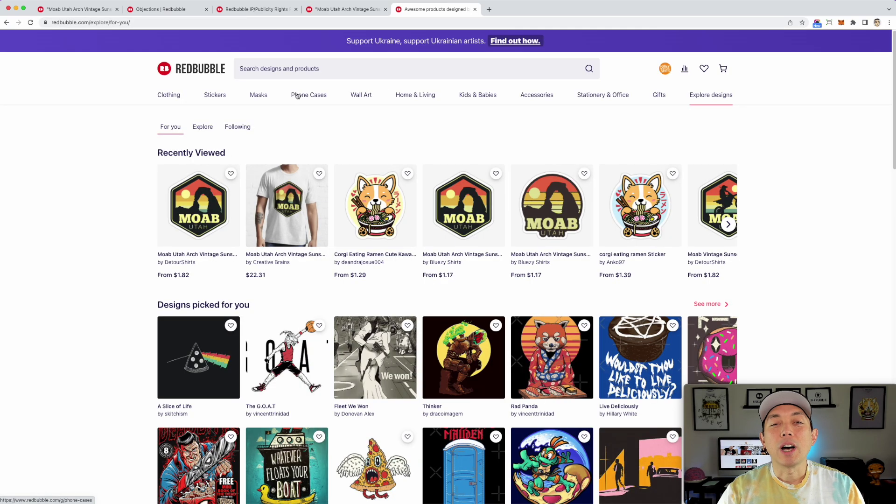